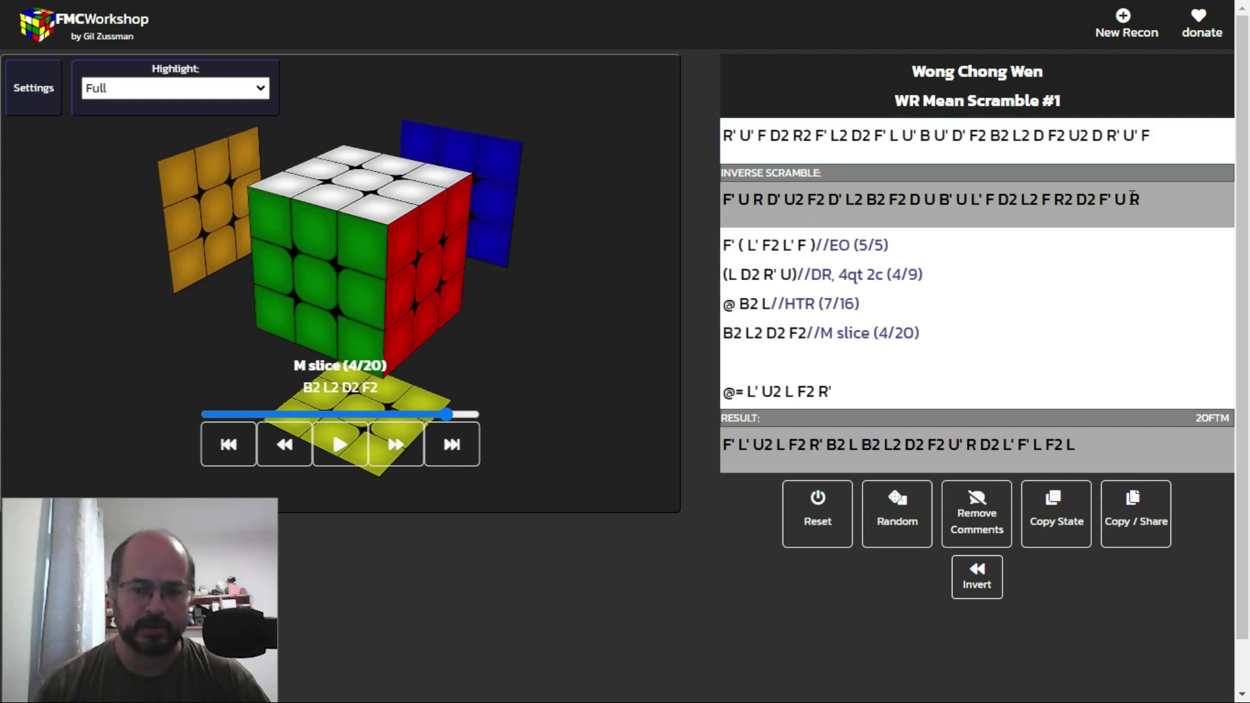
# Step: Jump the player into the EO line, showing the cube after L' and after the full EO step
pyautogui.click(736, 243)
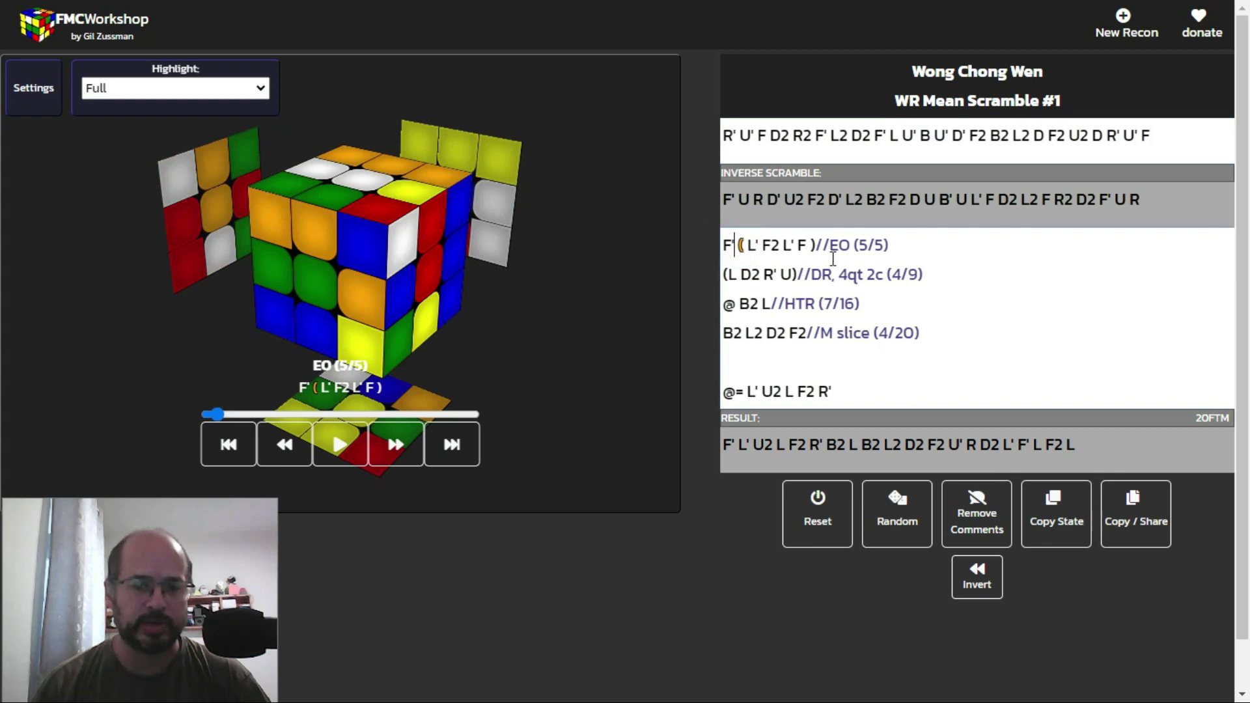
pyautogui.click(747, 245)
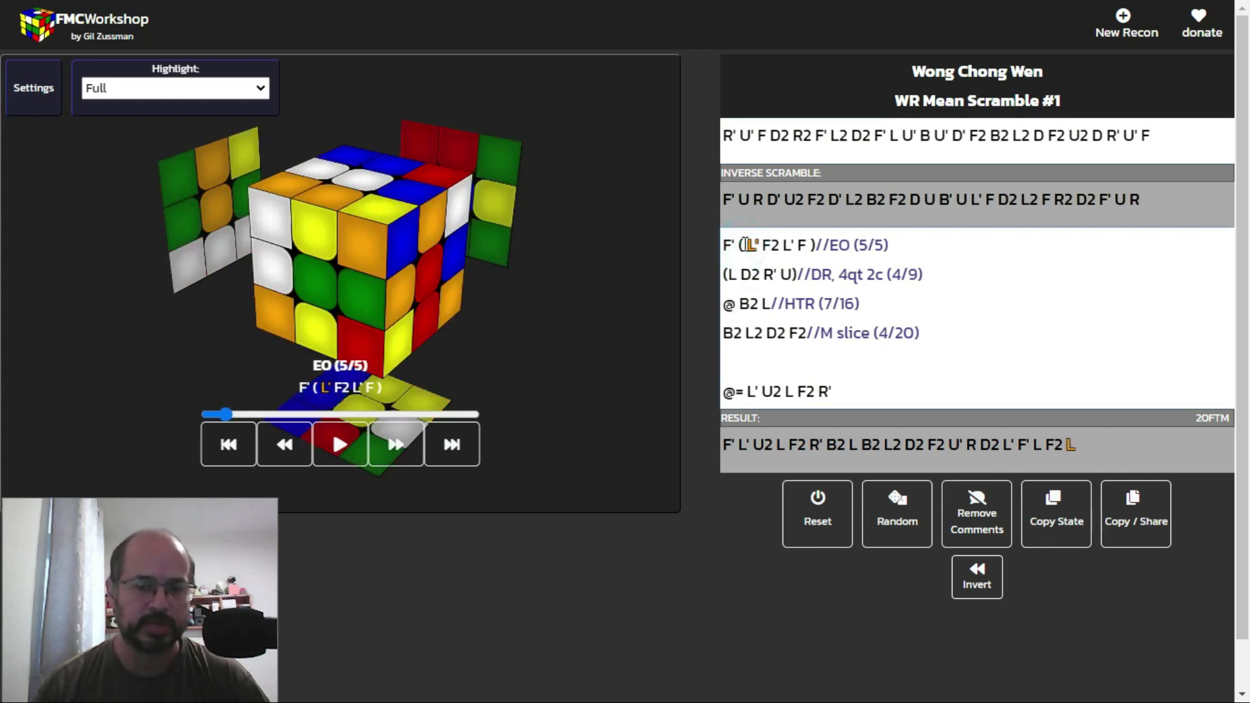
pyautogui.click(818, 245)
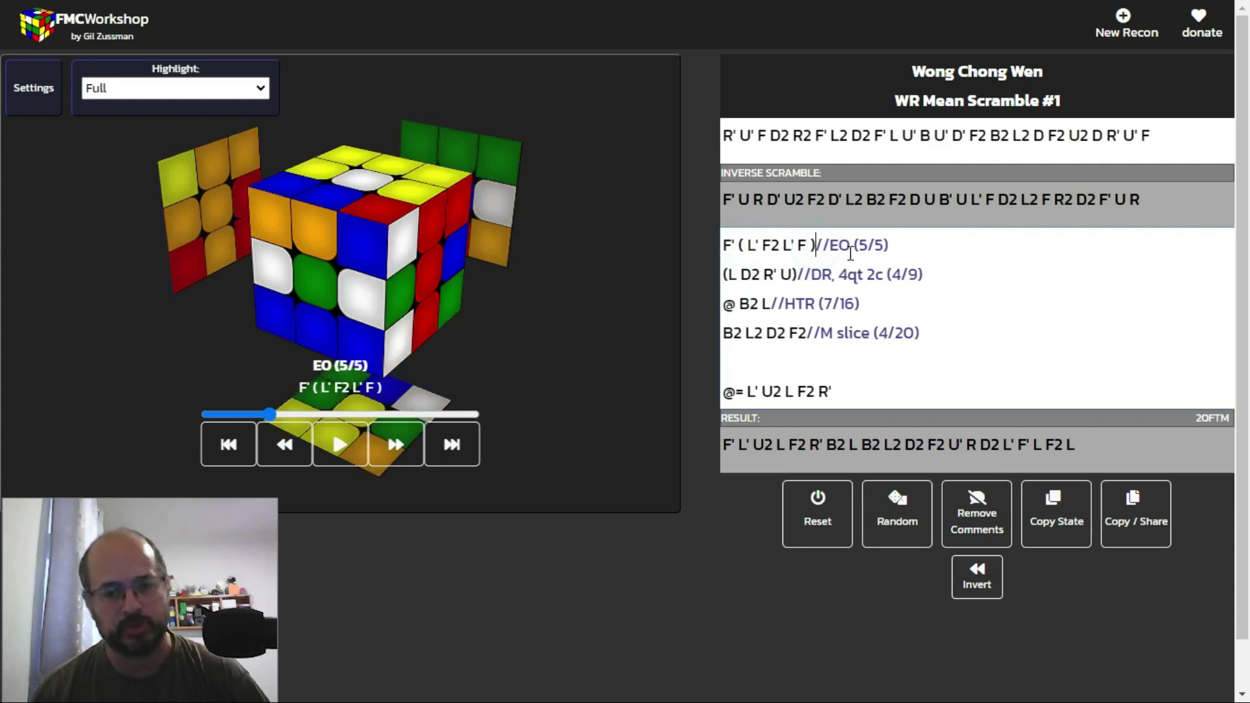
pyautogui.click(739, 245)
# Step: Rotate the cube, mark two top-right stickers, and step back to the state after F'
pyautogui.moveTo(456, 261); pyautogui.dragTo(386, 152)
pyautogui.click(386, 153)
pyautogui.click(400, 190)
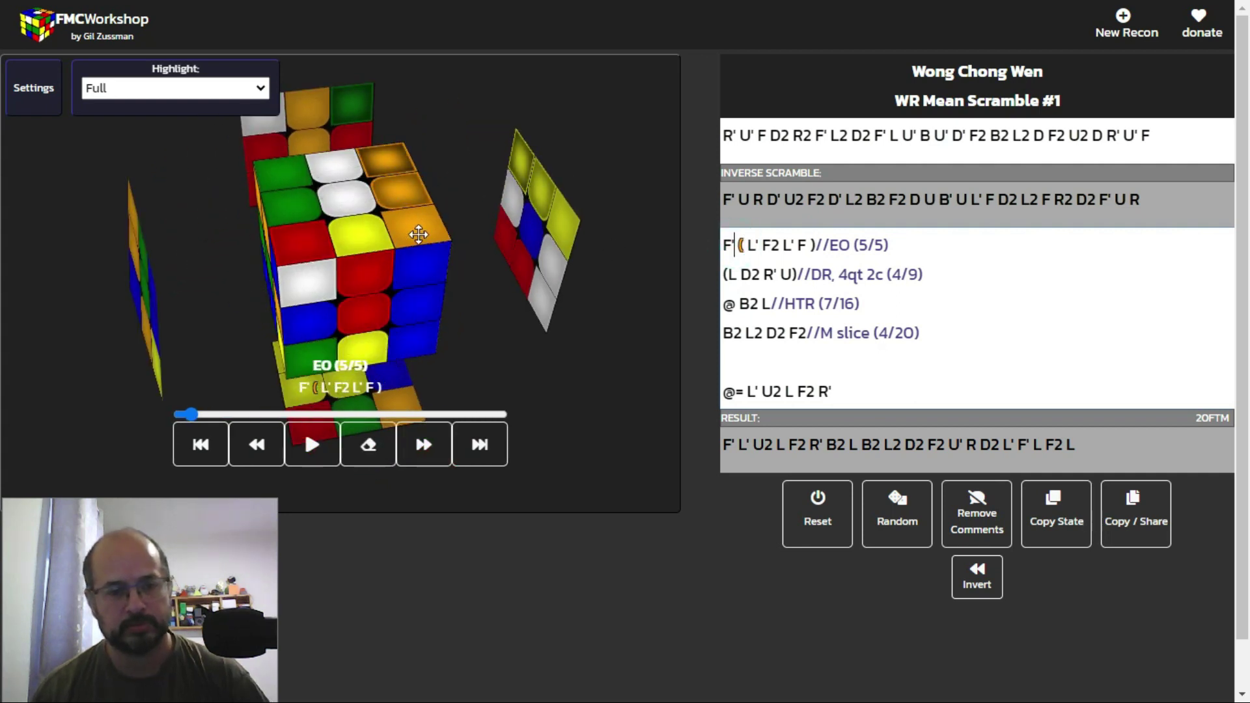
pyautogui.moveTo(291, 246); pyautogui.dragTo(550, 301)
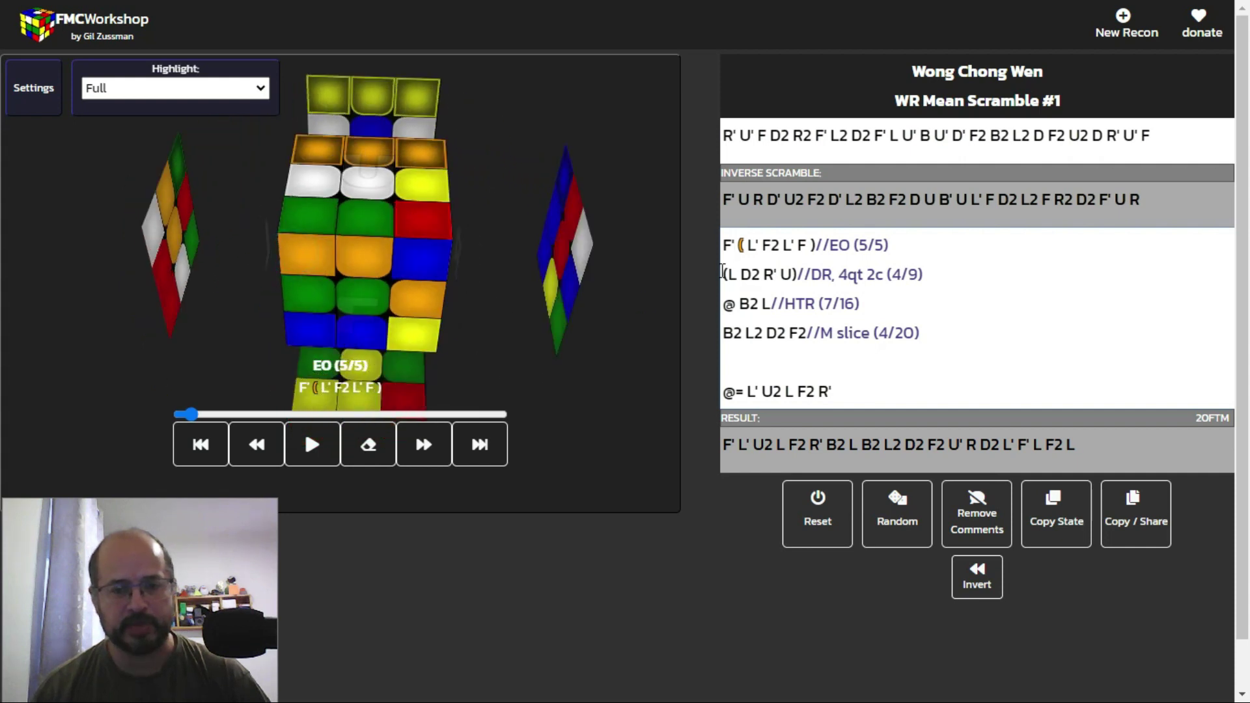
pyautogui.click(745, 248)
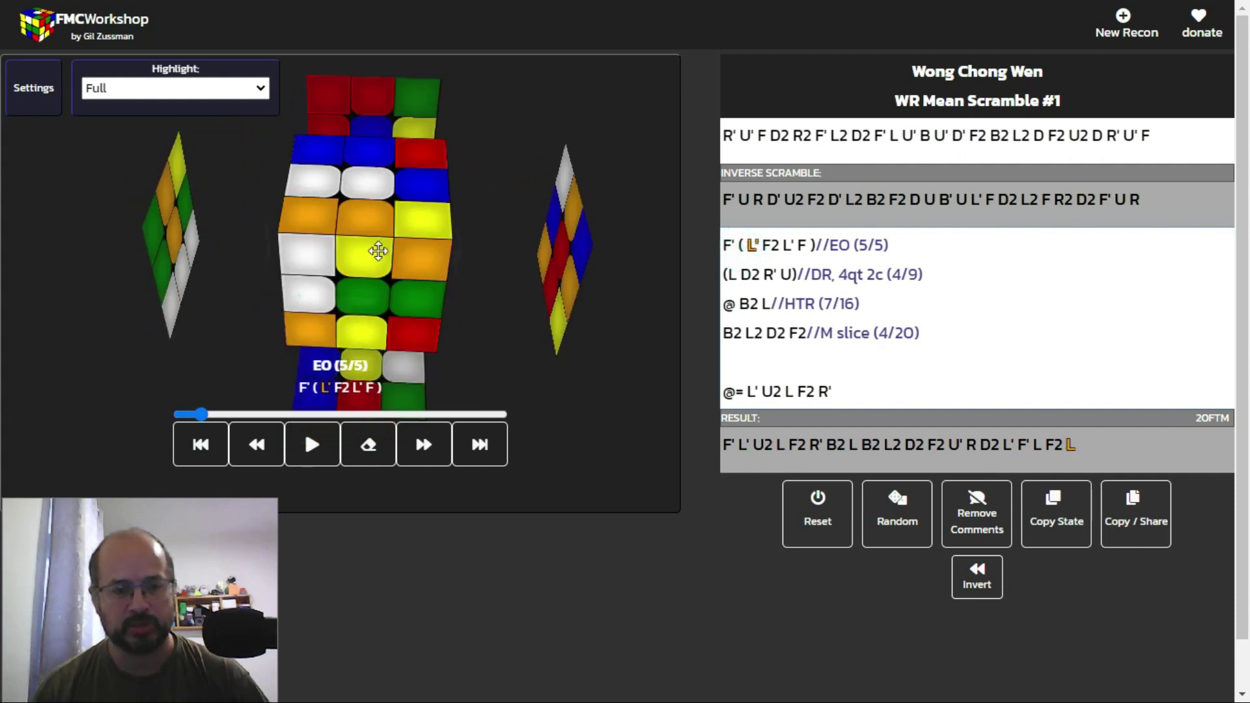
pyautogui.press('Left')
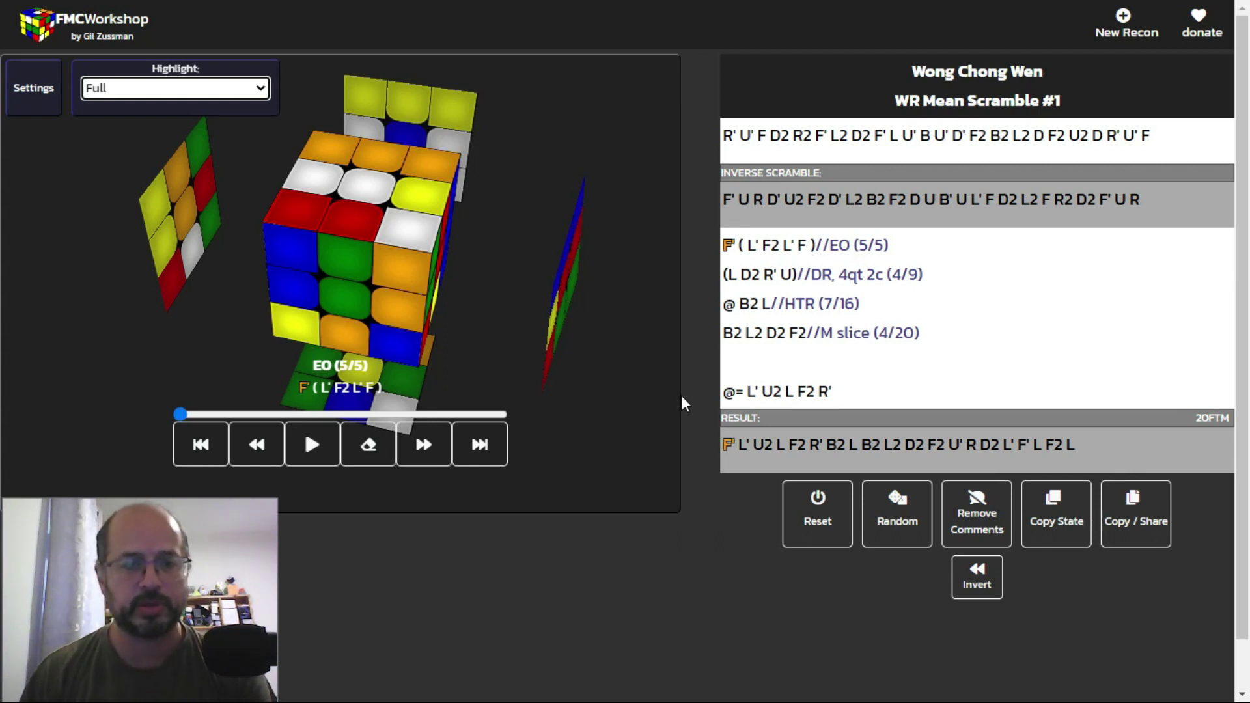
pyautogui.click(157, 92)
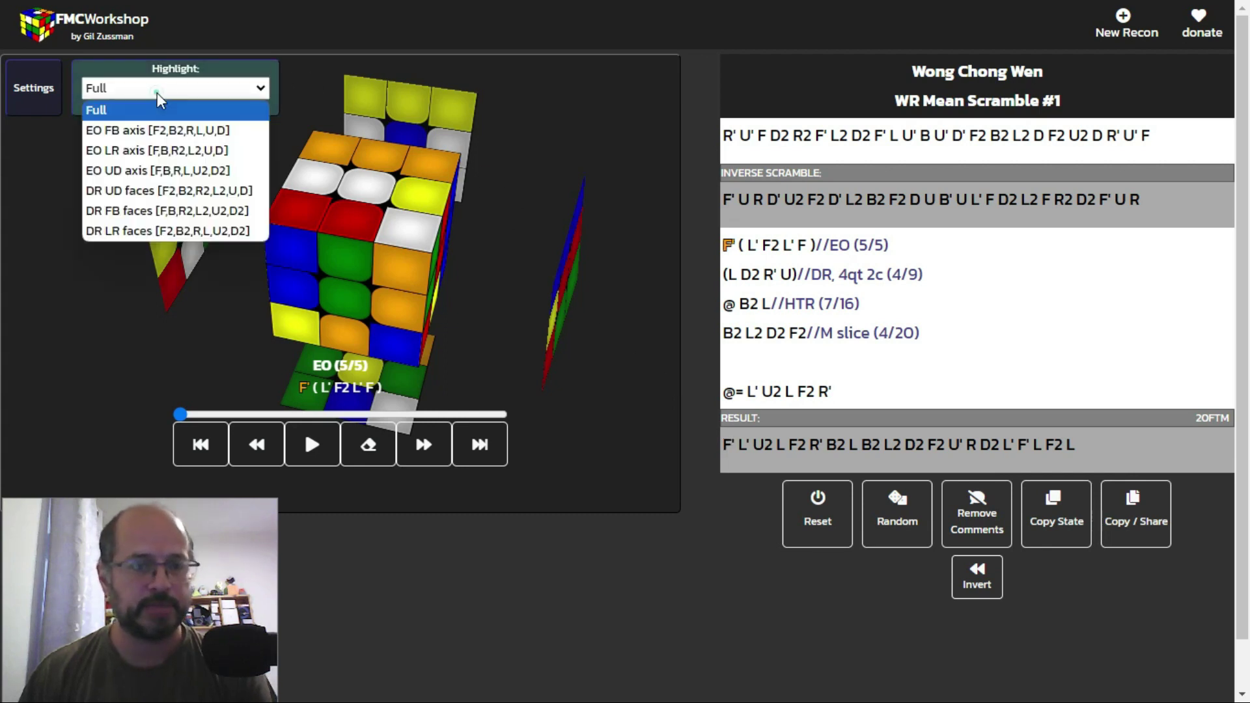
# Step: Highlight EO FB axis stickers and advance one move, viewing the underside and D and R faces
pyautogui.click(119, 133)
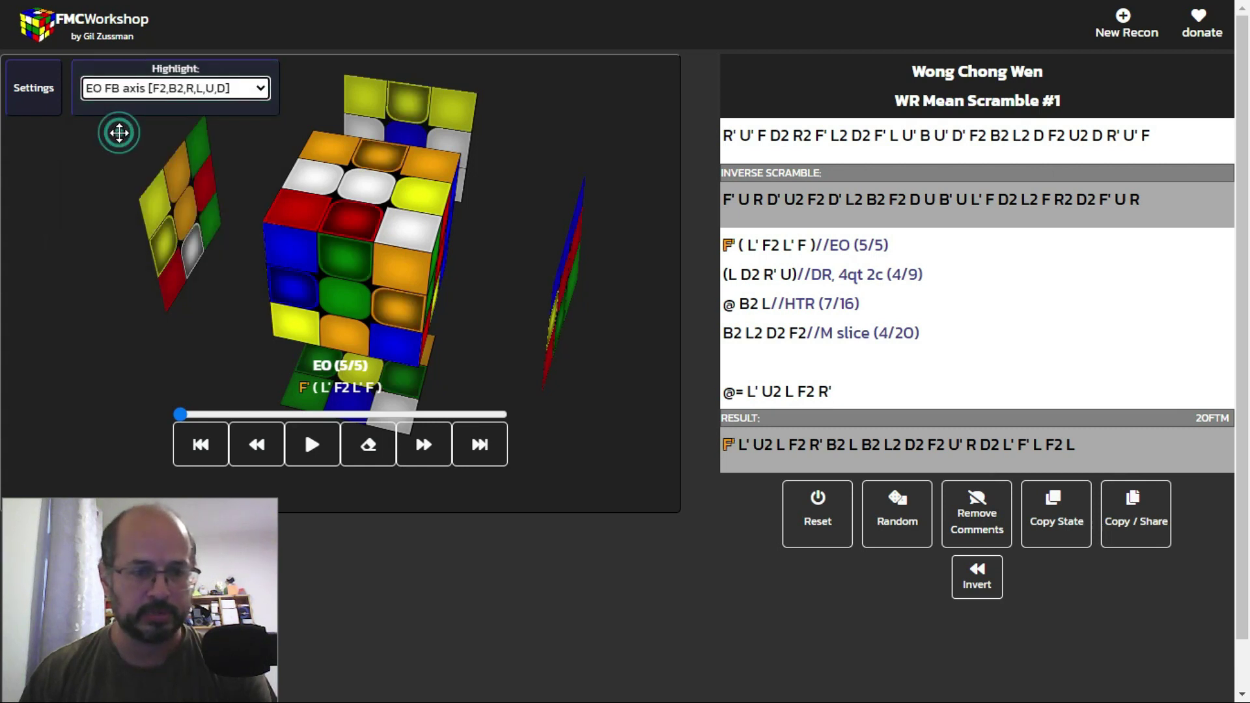
pyautogui.moveTo(599, 405); pyautogui.dragTo(594, 442)
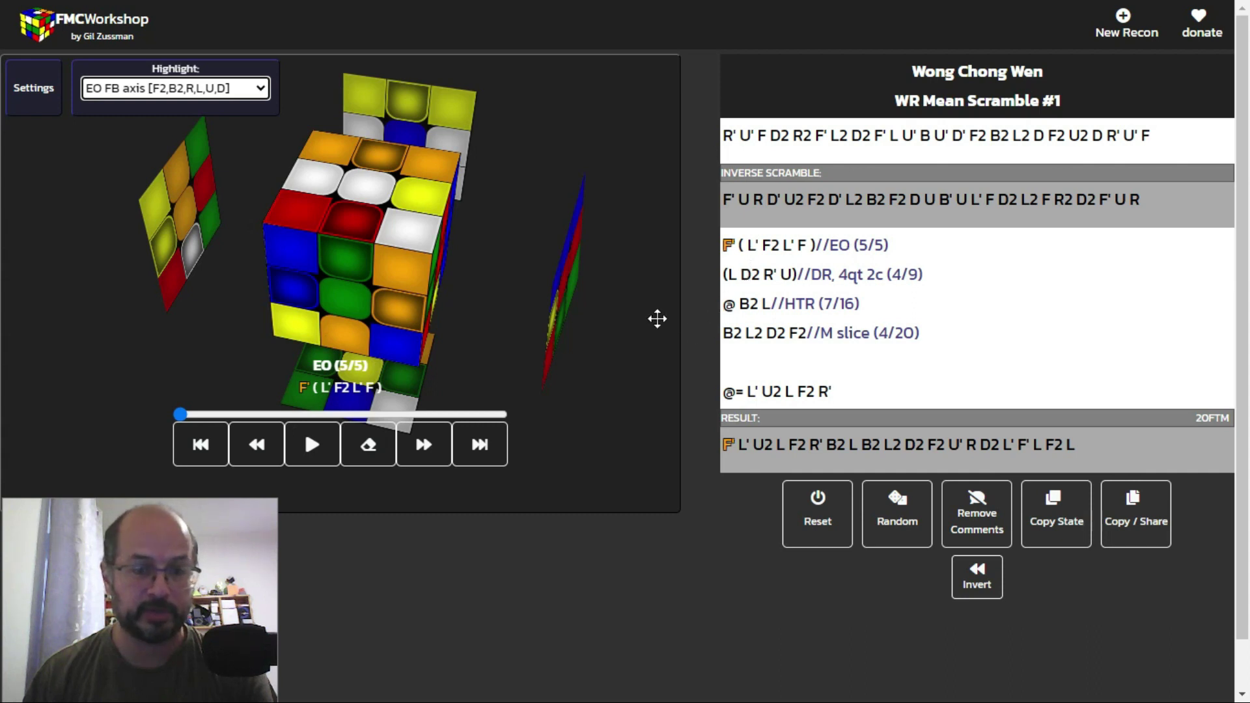
pyautogui.click(442, 454)
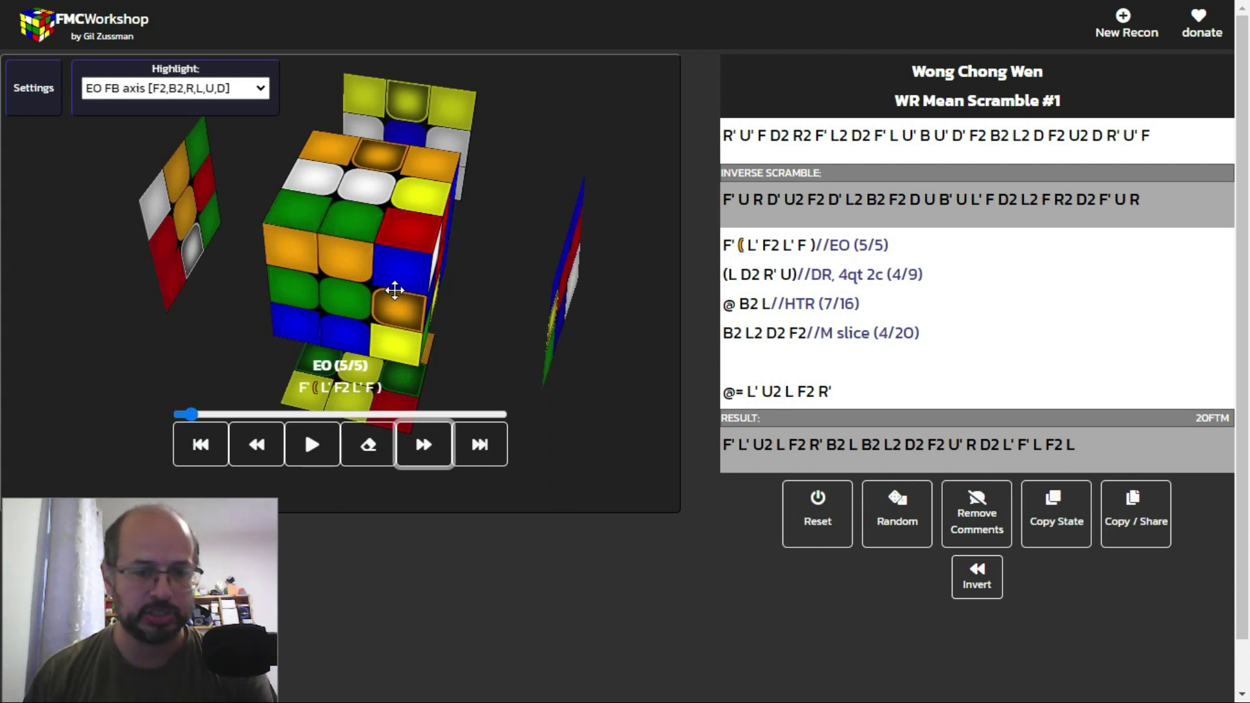
pyautogui.moveTo(558, 383); pyautogui.dragTo(413, 358)
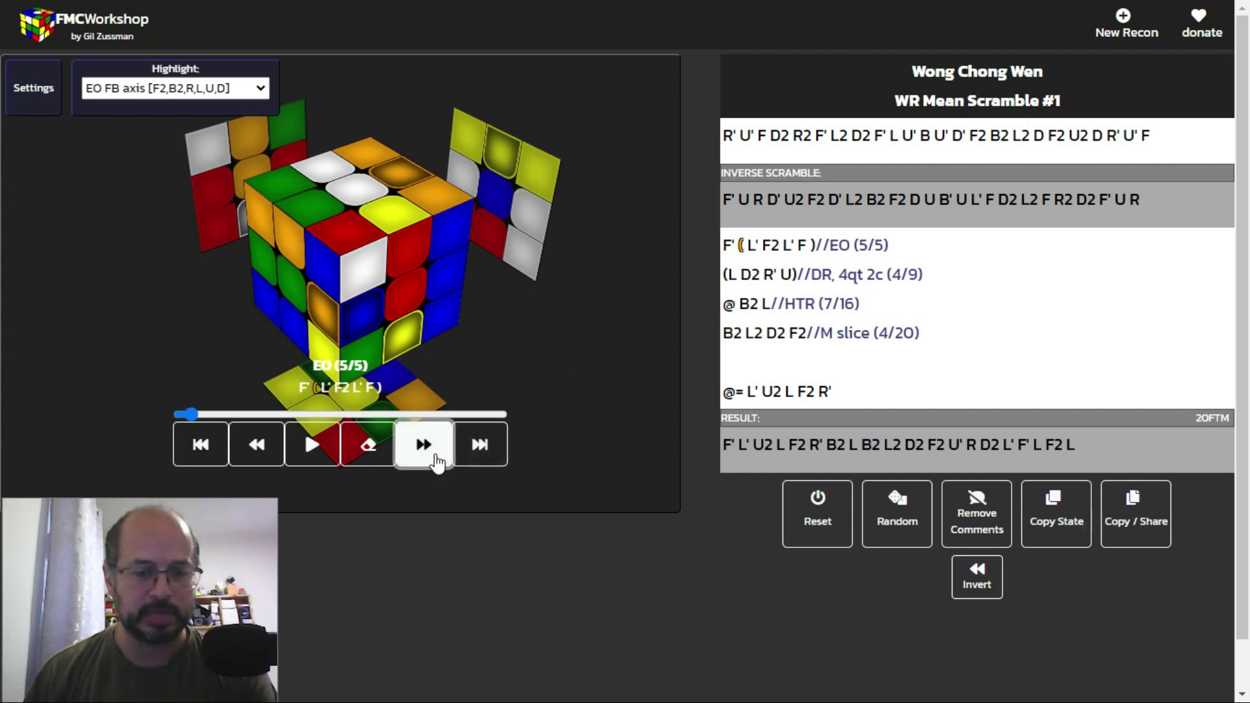
# Step: Play L' F2 L' F to finish the EO step, then advance to the DR's first L
pyautogui.click(432, 449)
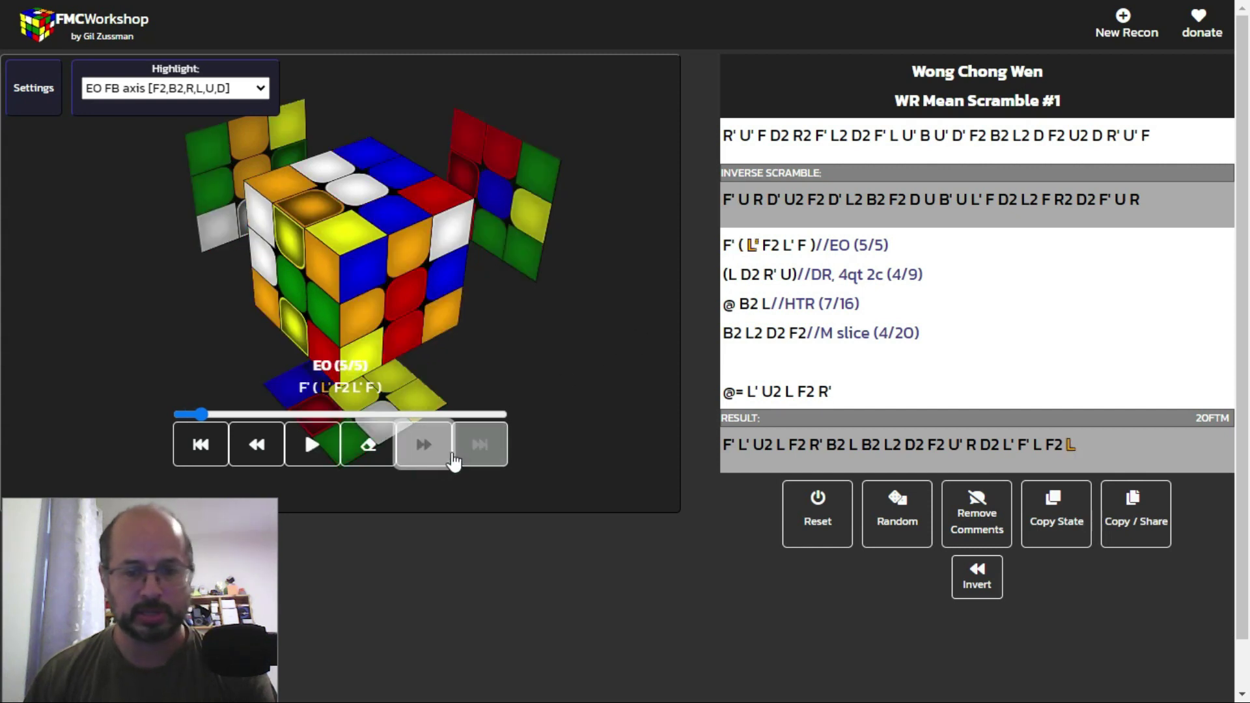
pyautogui.moveTo(533, 361); pyautogui.dragTo(488, 385)
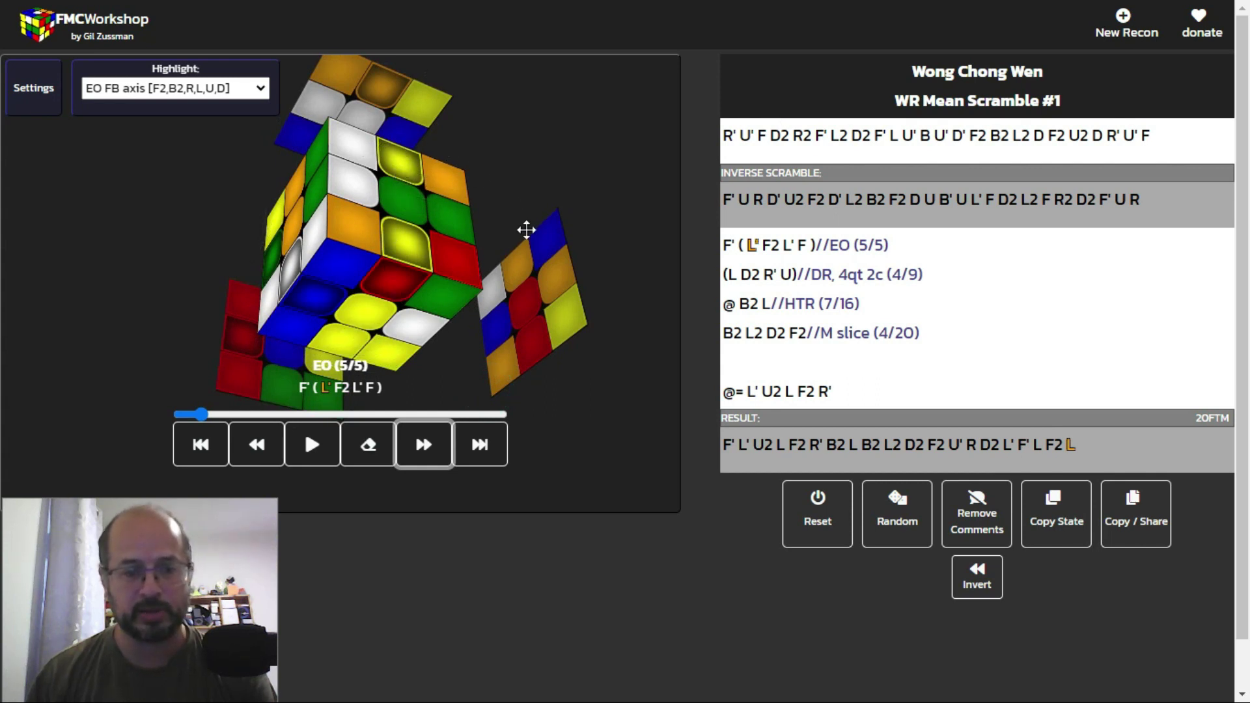
pyautogui.moveTo(602, 219)
pyautogui.mouseDown()
pyautogui.moveTo(567, 237)
pyautogui.moveTo(600, 215)
pyautogui.mouseUp()
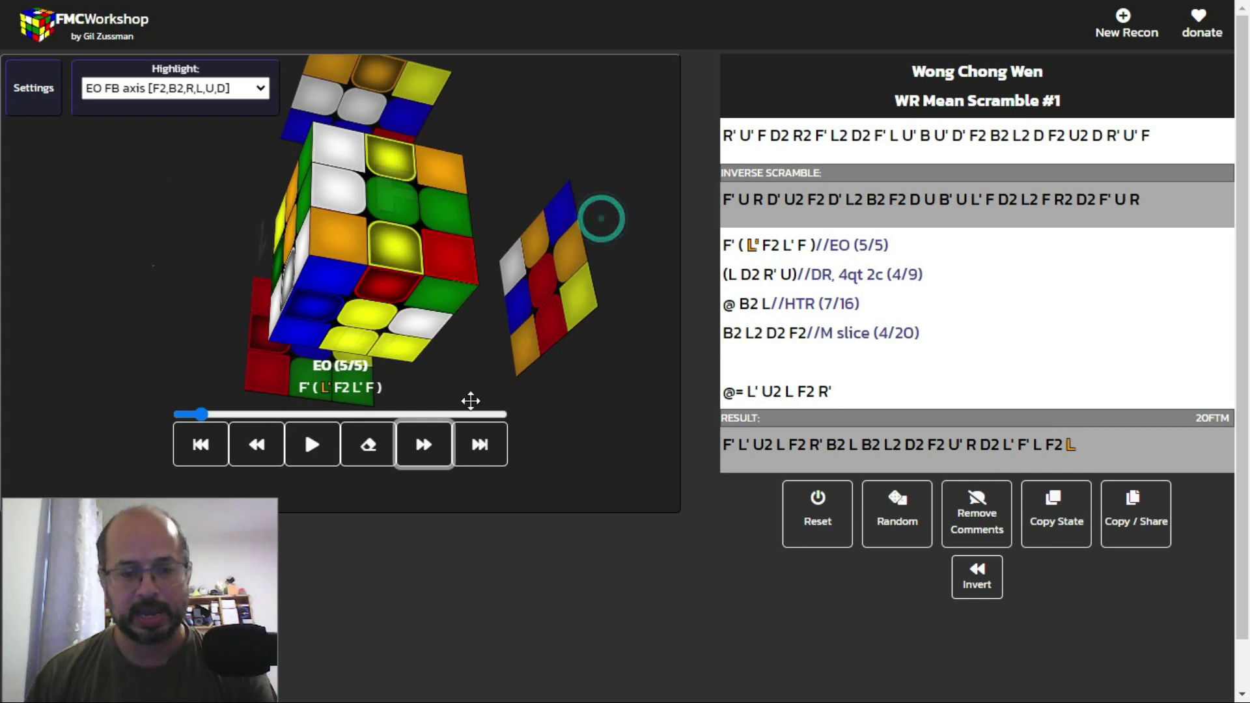
pyautogui.click(423, 445)
pyautogui.moveTo(563, 348); pyautogui.dragTo(567, 343)
pyautogui.click(423, 445)
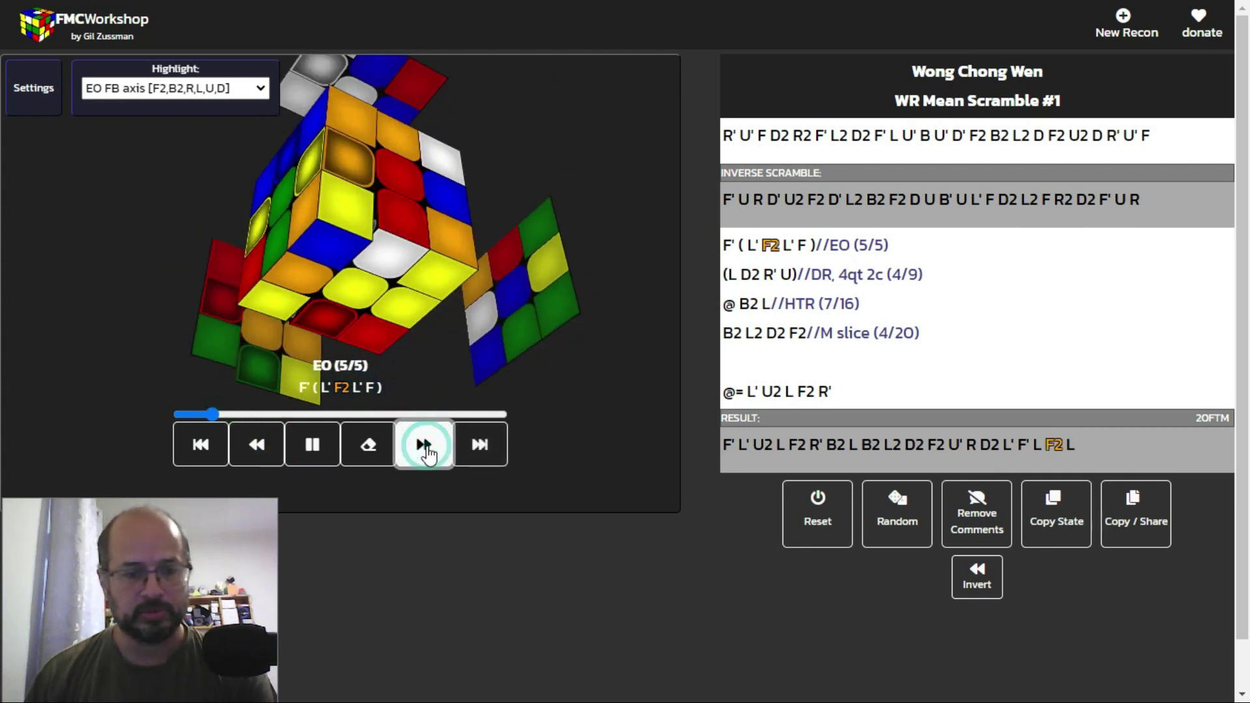
pyautogui.moveTo(555, 350); pyautogui.dragTo(562, 338)
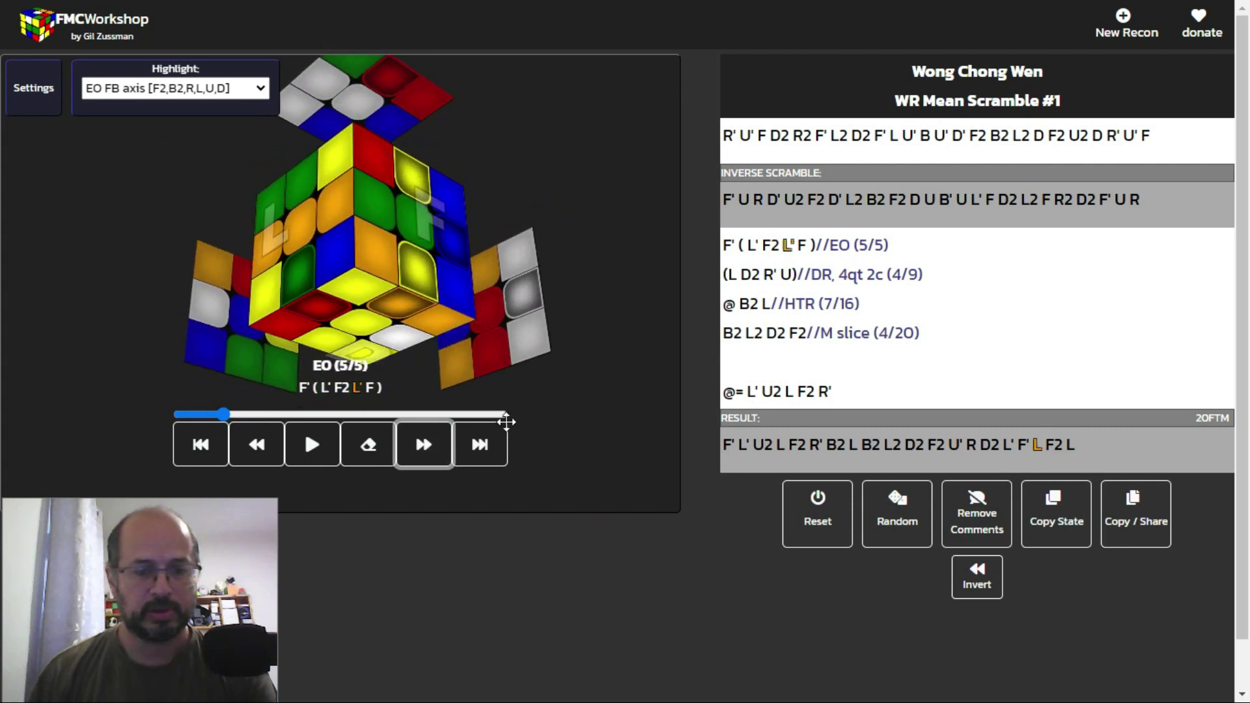
pyautogui.click(430, 446)
pyautogui.moveTo(539, 271); pyautogui.dragTo(580, 187)
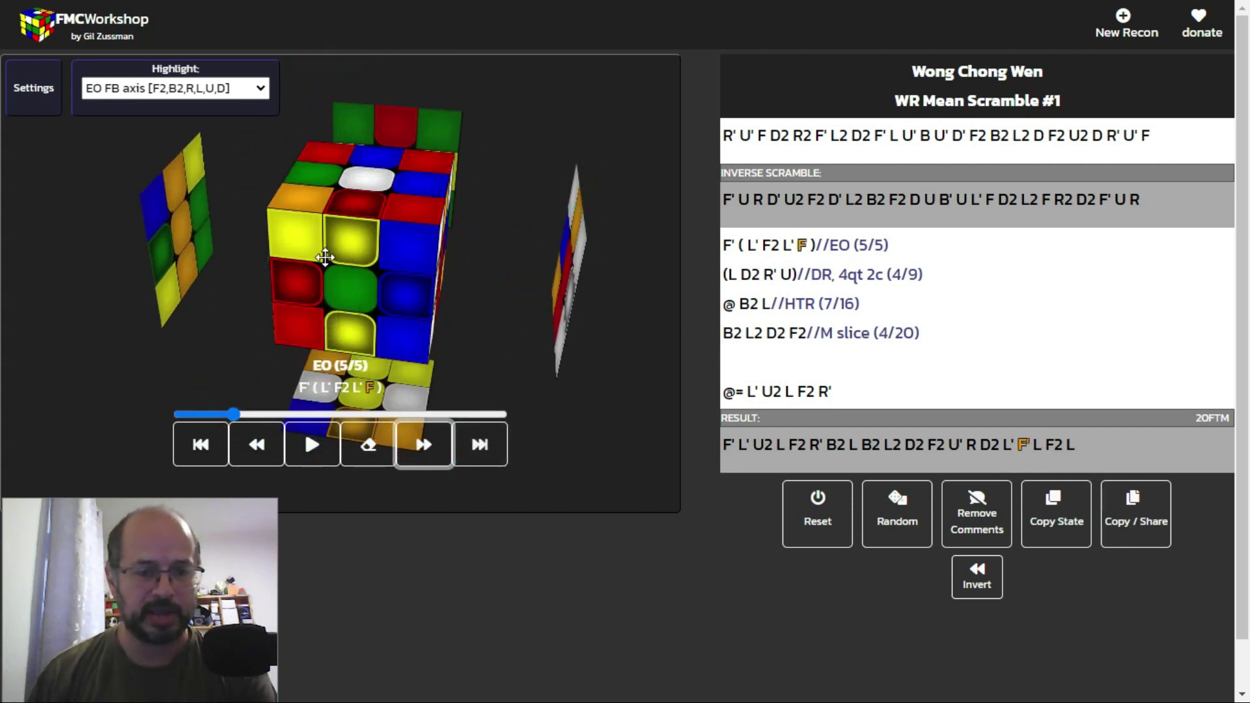
pyautogui.click(430, 449)
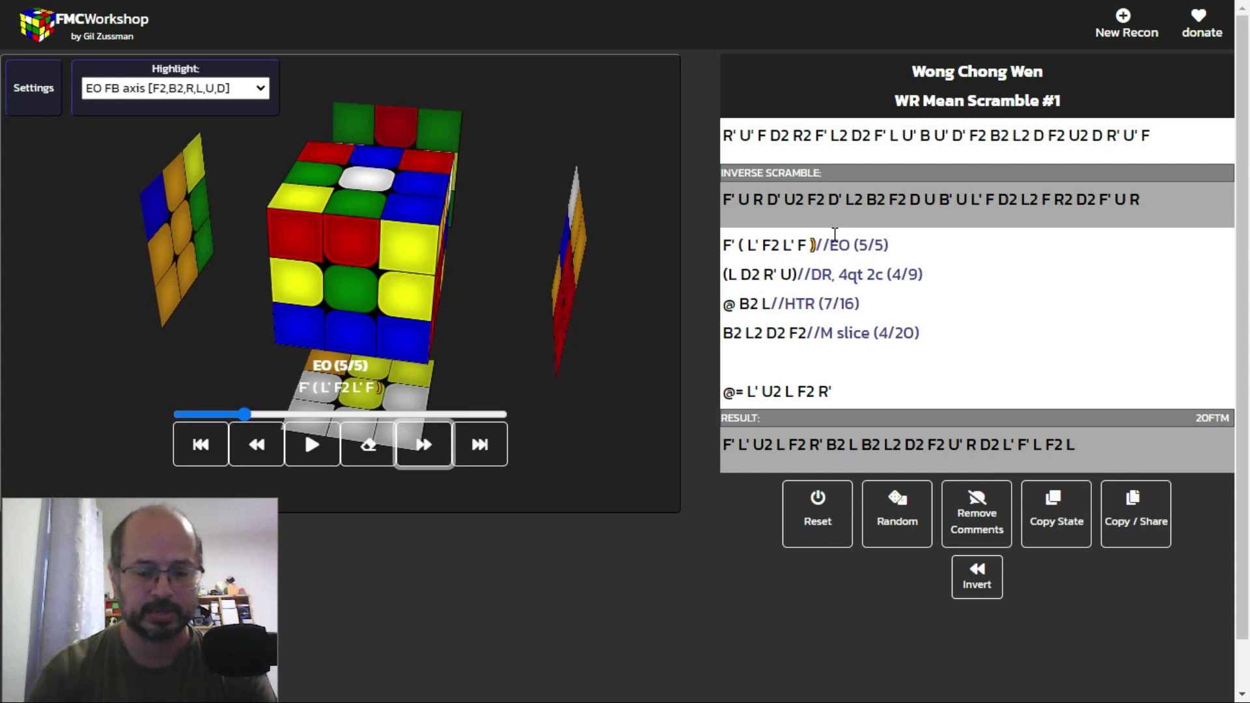
pyautogui.press('Right')
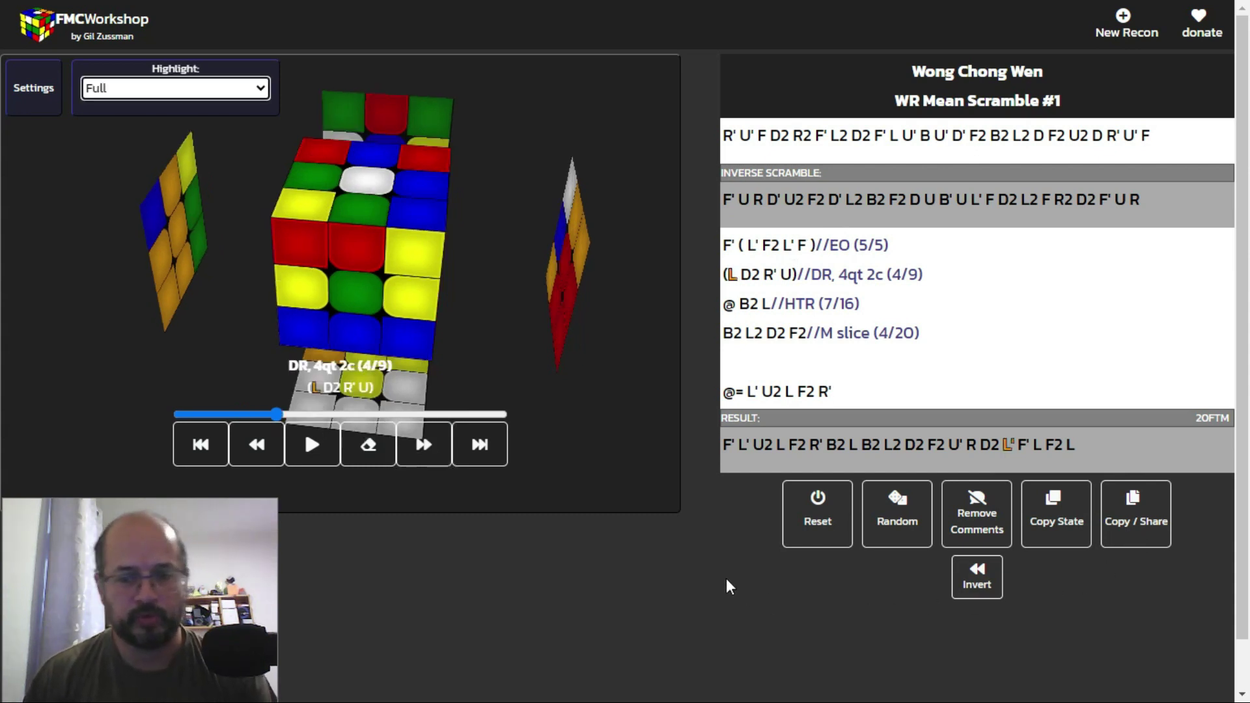
# Step: Switch the highlight mode to DR faces and turn the cube to show its orange face
pyautogui.click(176, 88)
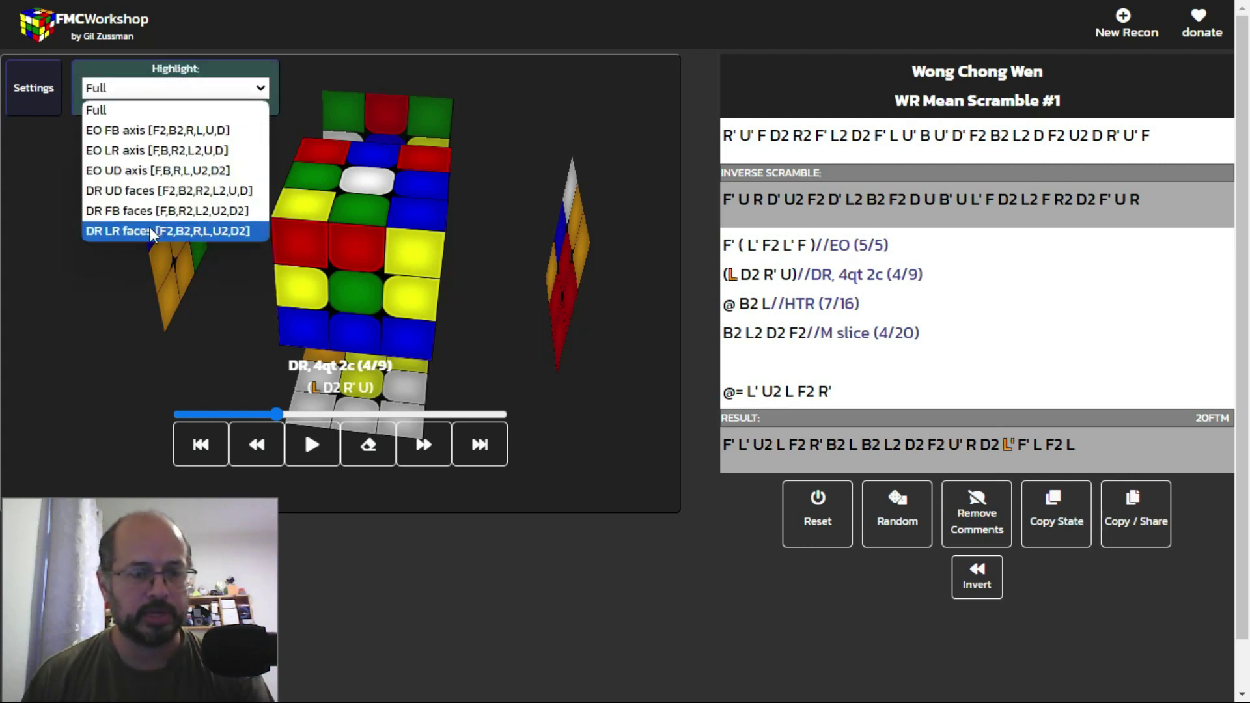
pyautogui.click(185, 231)
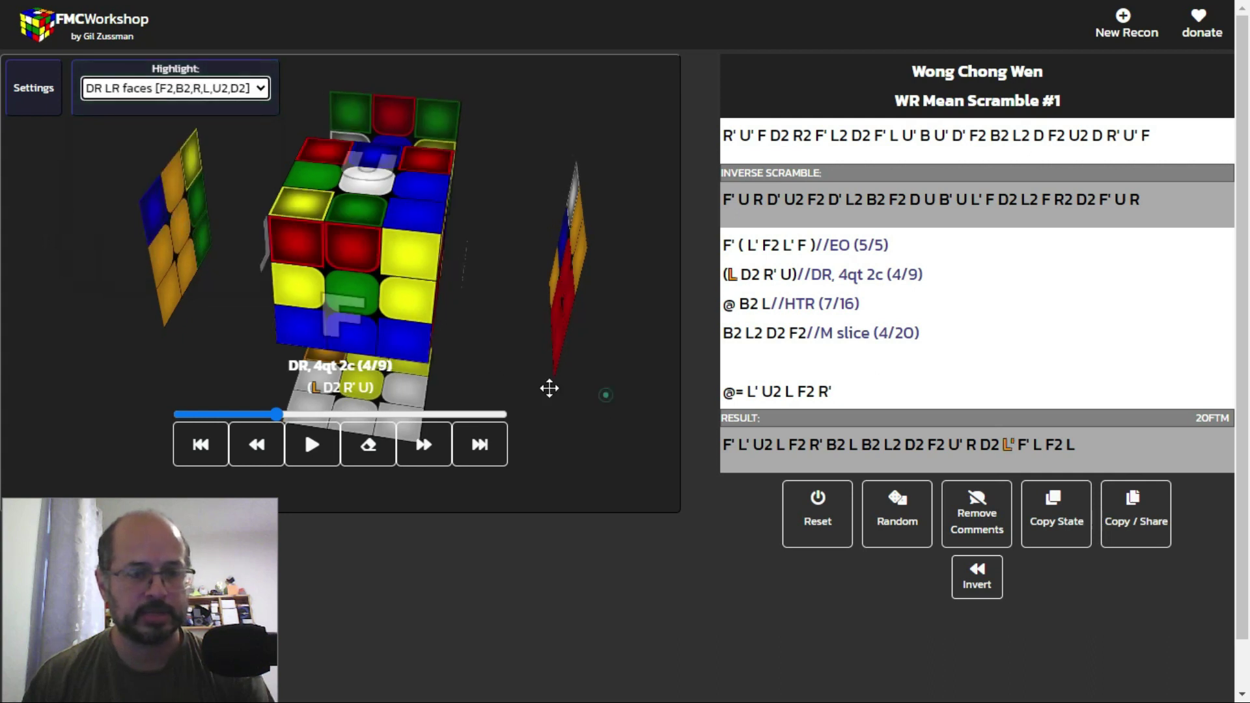
pyautogui.moveTo(549, 389); pyautogui.dragTo(428, 363)
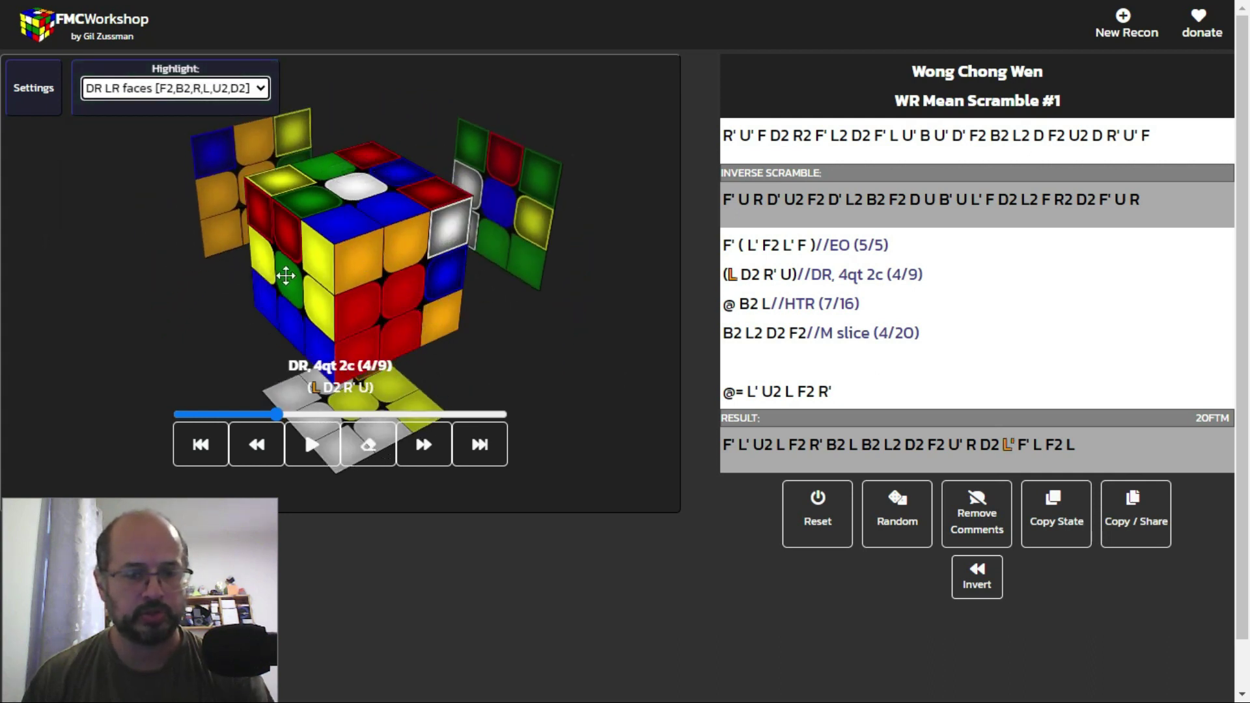
pyautogui.moveTo(246, 273); pyautogui.dragTo(700, 271)
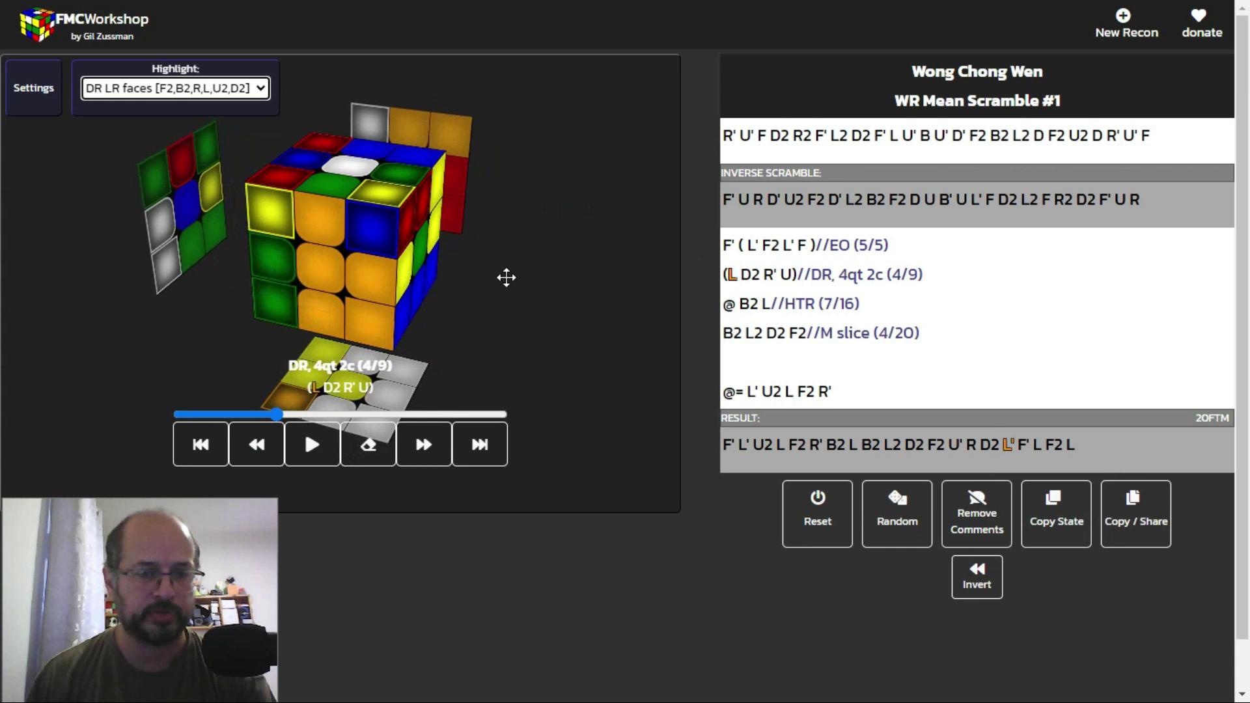
# Step: Step through the DR moves L and R' onward, then jump the cube to the solution's end
pyautogui.click(439, 459)
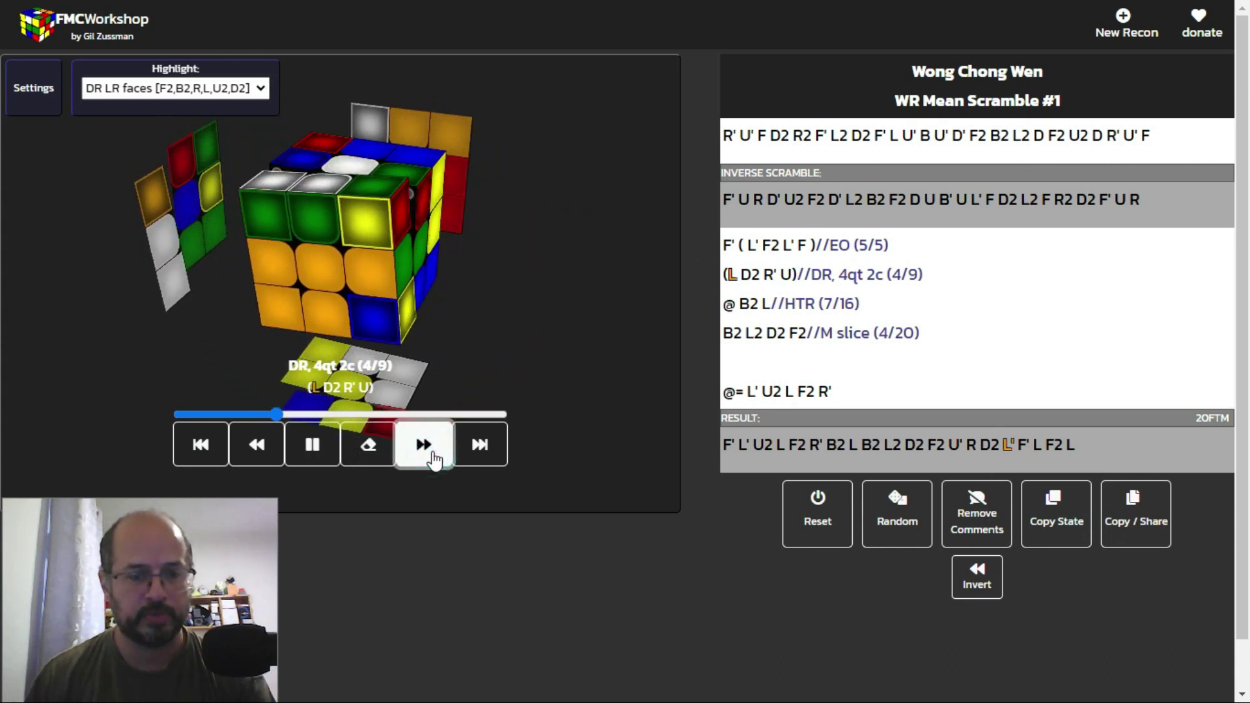
pyautogui.moveTo(603, 338); pyautogui.dragTo(534, 80)
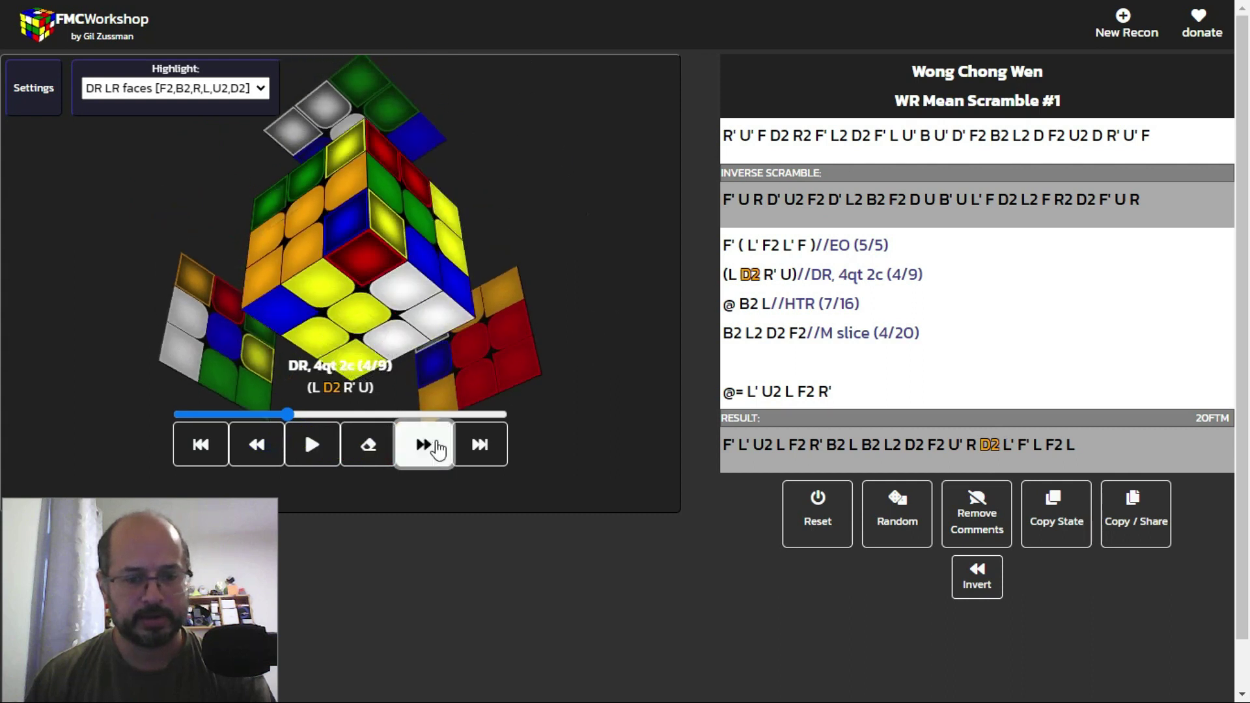
pyautogui.click(439, 450)
pyautogui.moveTo(614, 293); pyautogui.dragTo(171, 570)
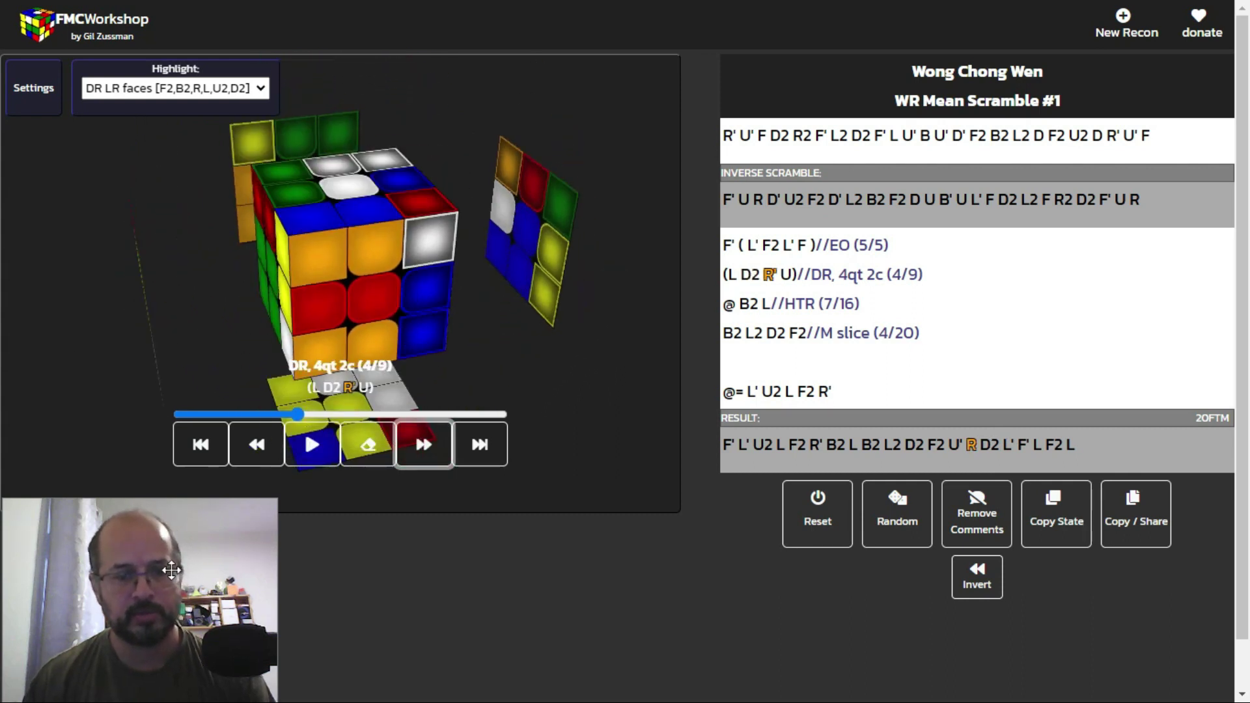
pyautogui.click(410, 464)
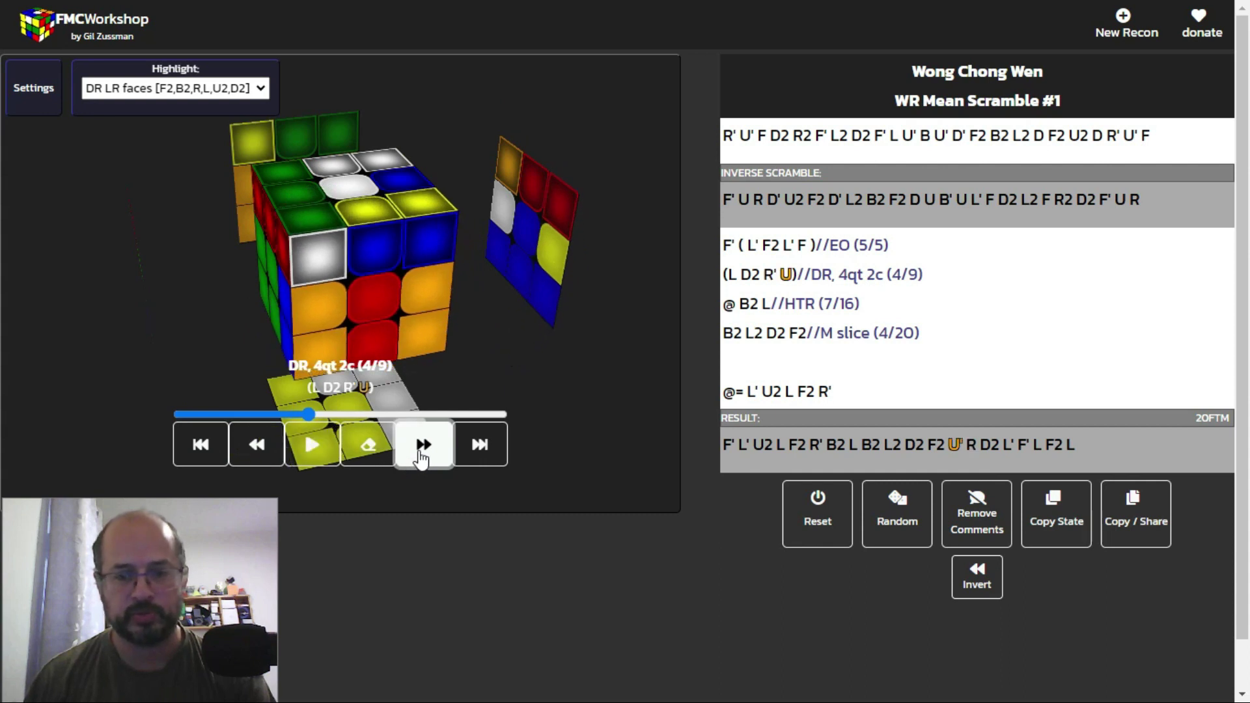
pyautogui.click(423, 450)
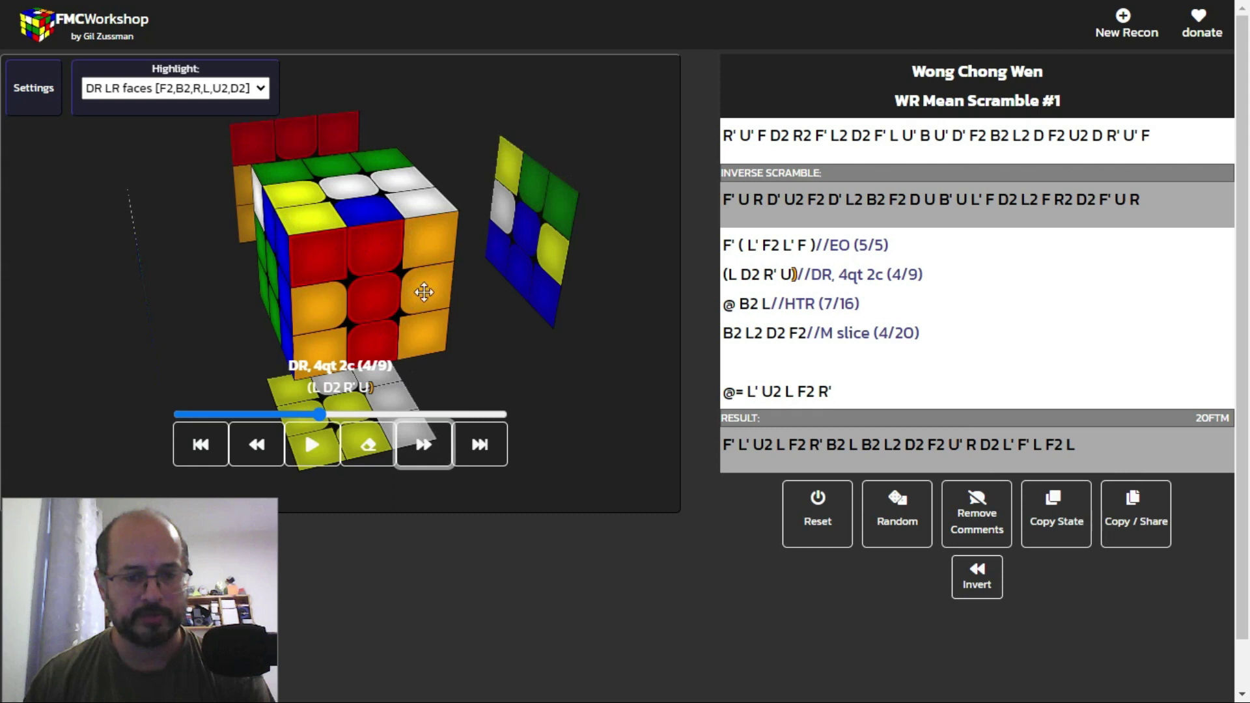
pyautogui.click(461, 333)
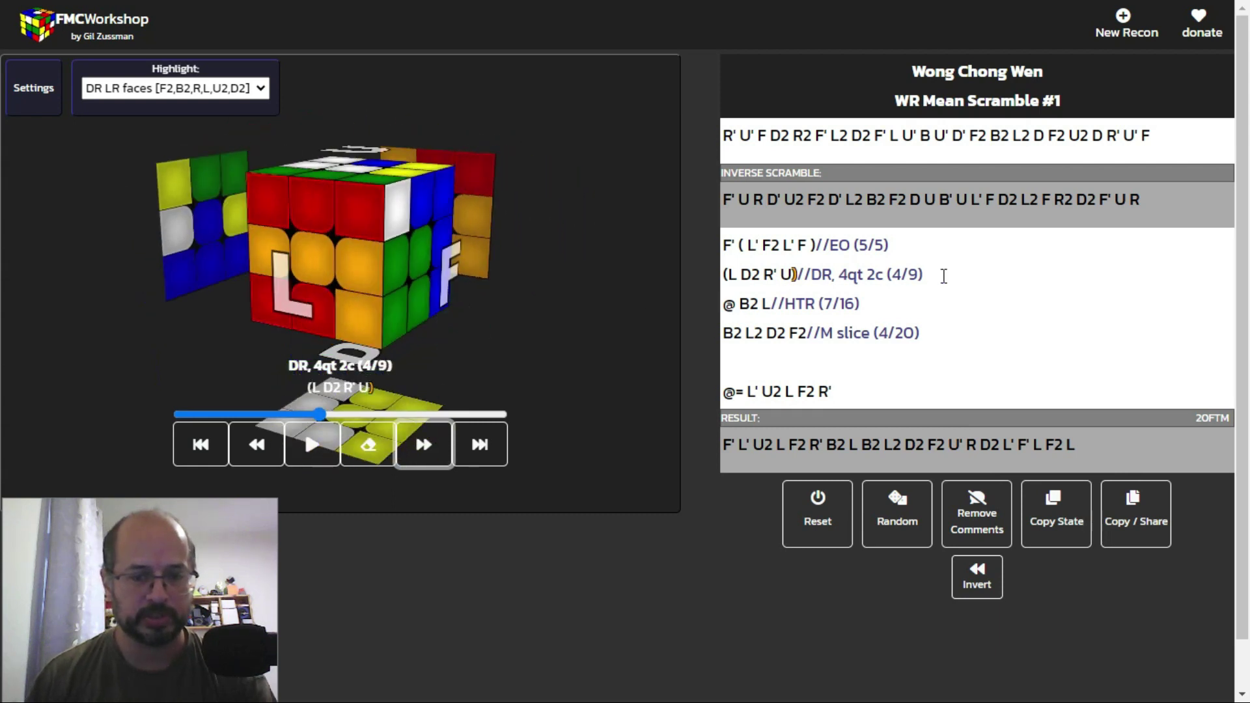
pyautogui.click(872, 359)
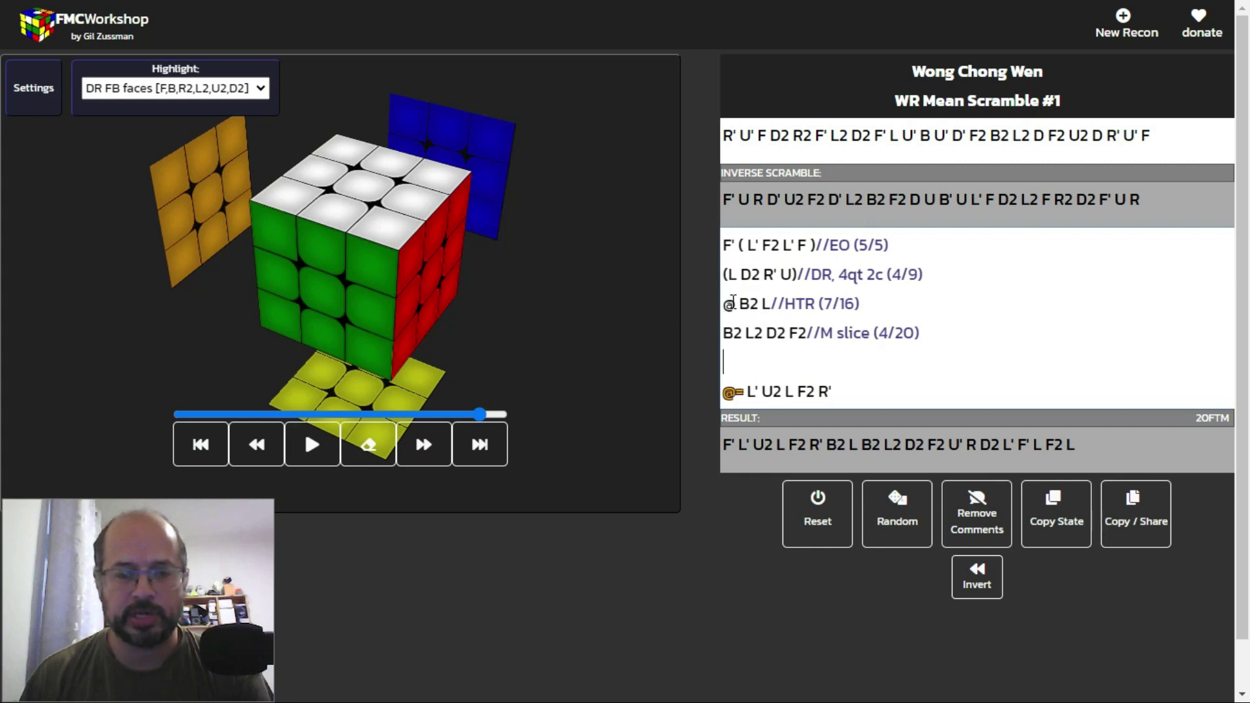
pyautogui.moveTo(730, 305); pyautogui.dragTo(722, 319)
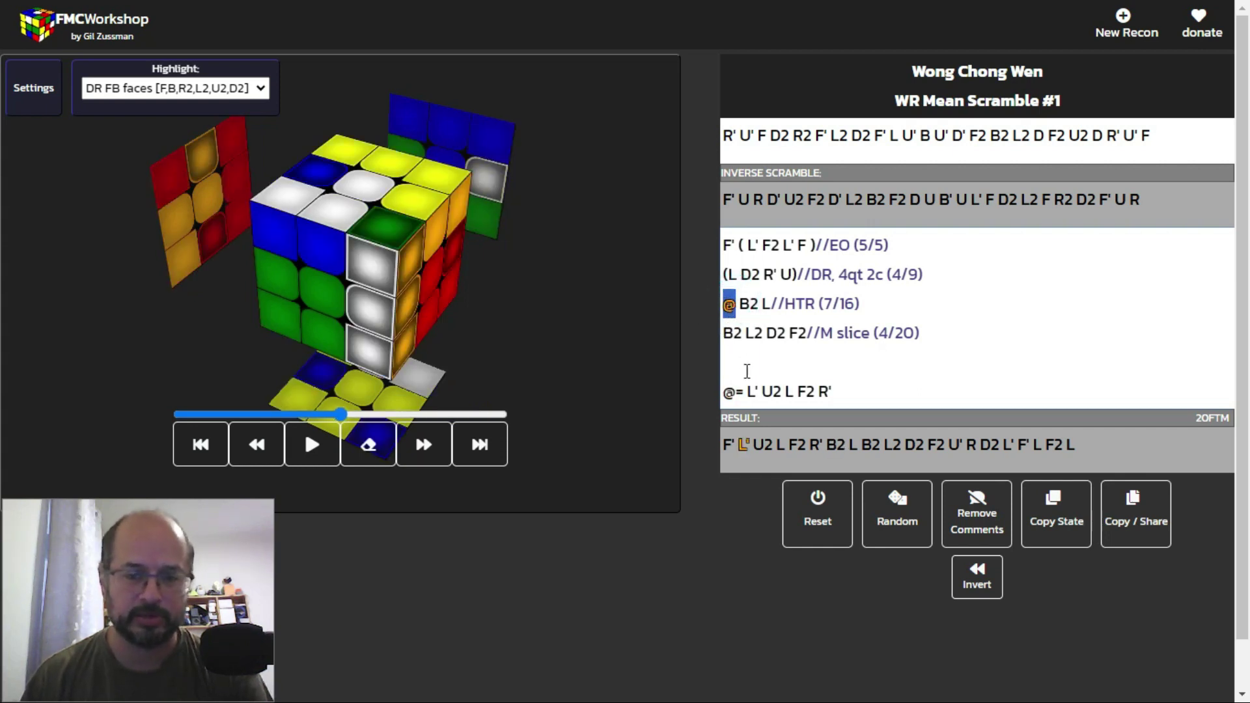
pyautogui.moveTo(730, 389); pyautogui.dragTo(867, 399)
pyautogui.click(866, 399)
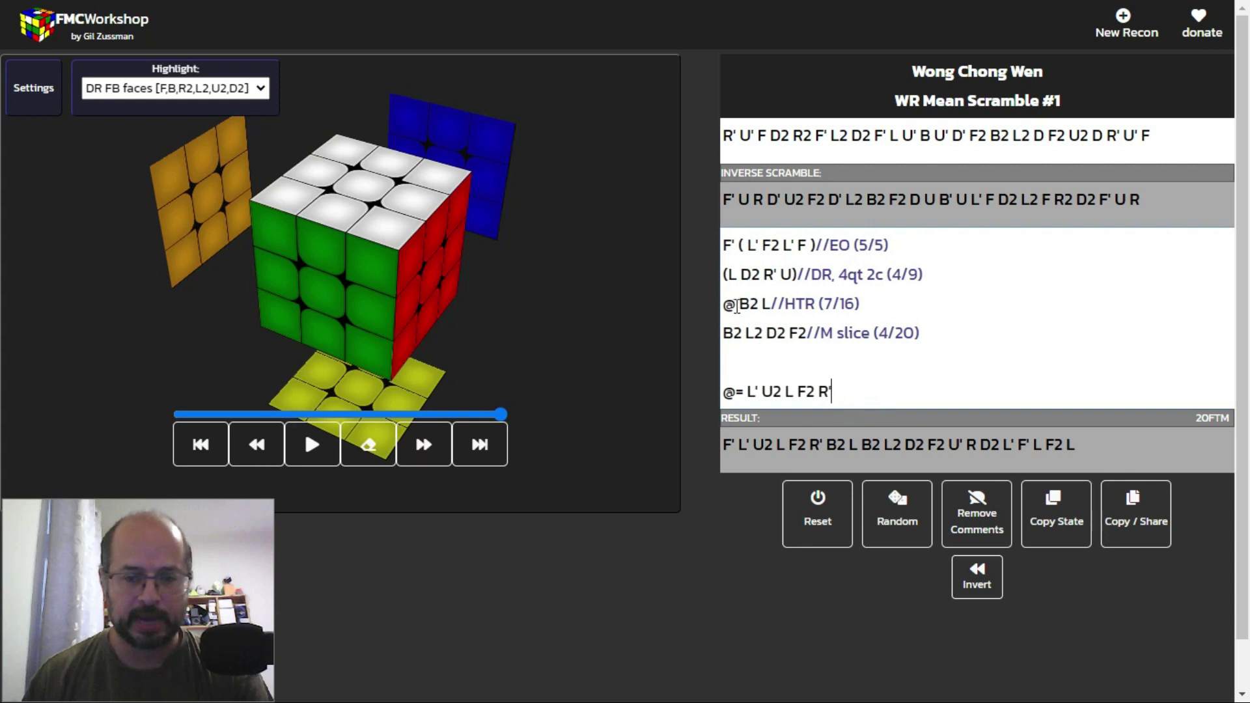
pyautogui.moveTo(726, 310); pyautogui.dragTo(736, 312)
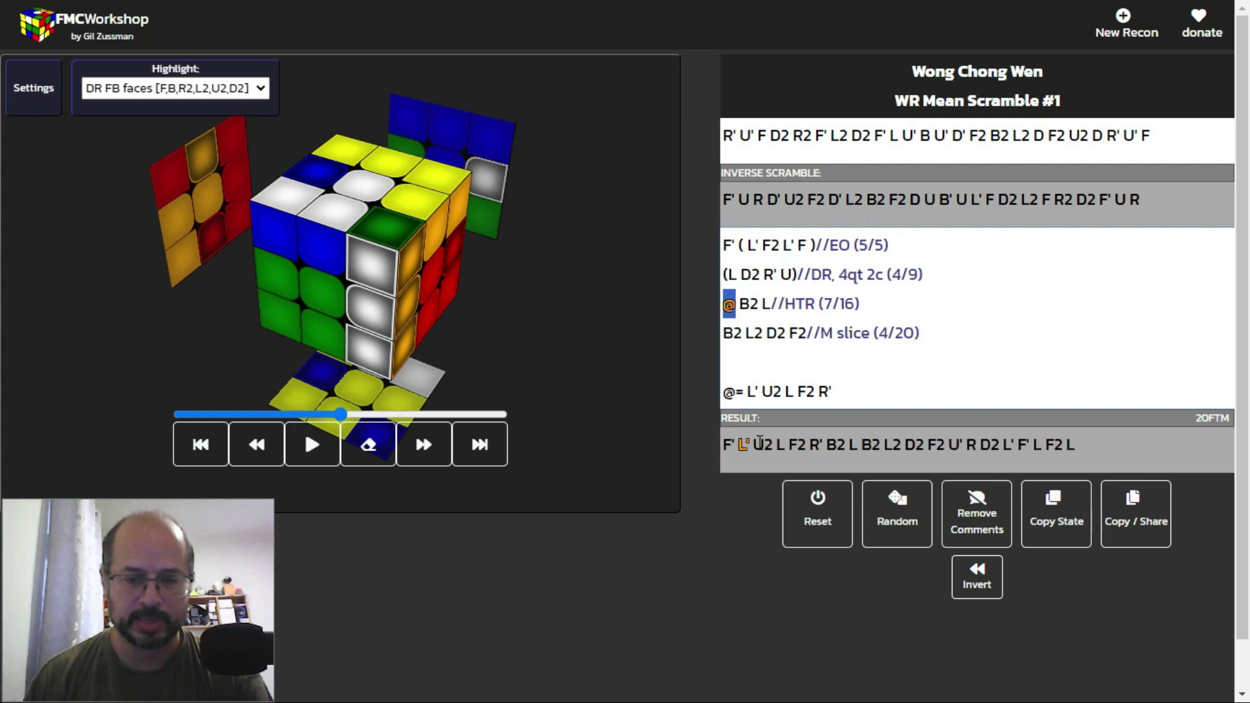
pyautogui.click(318, 454)
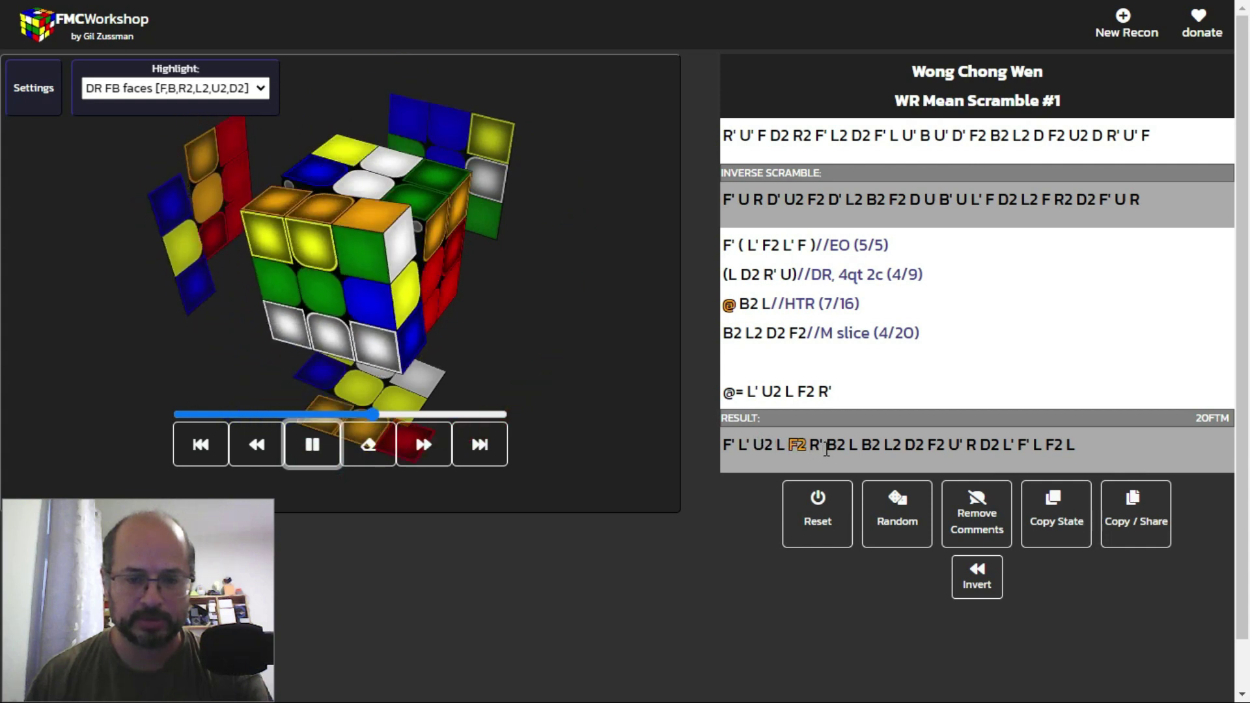
pyautogui.click(312, 445)
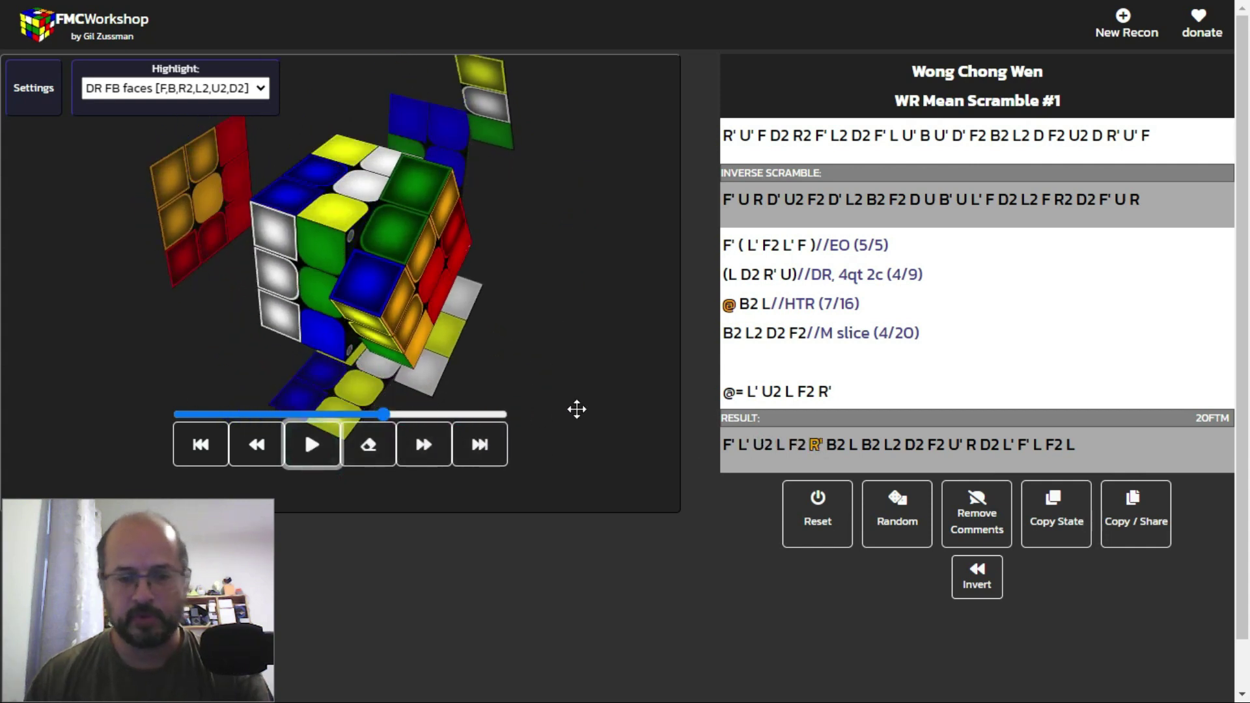
pyautogui.click(202, 445)
pyautogui.click(724, 369)
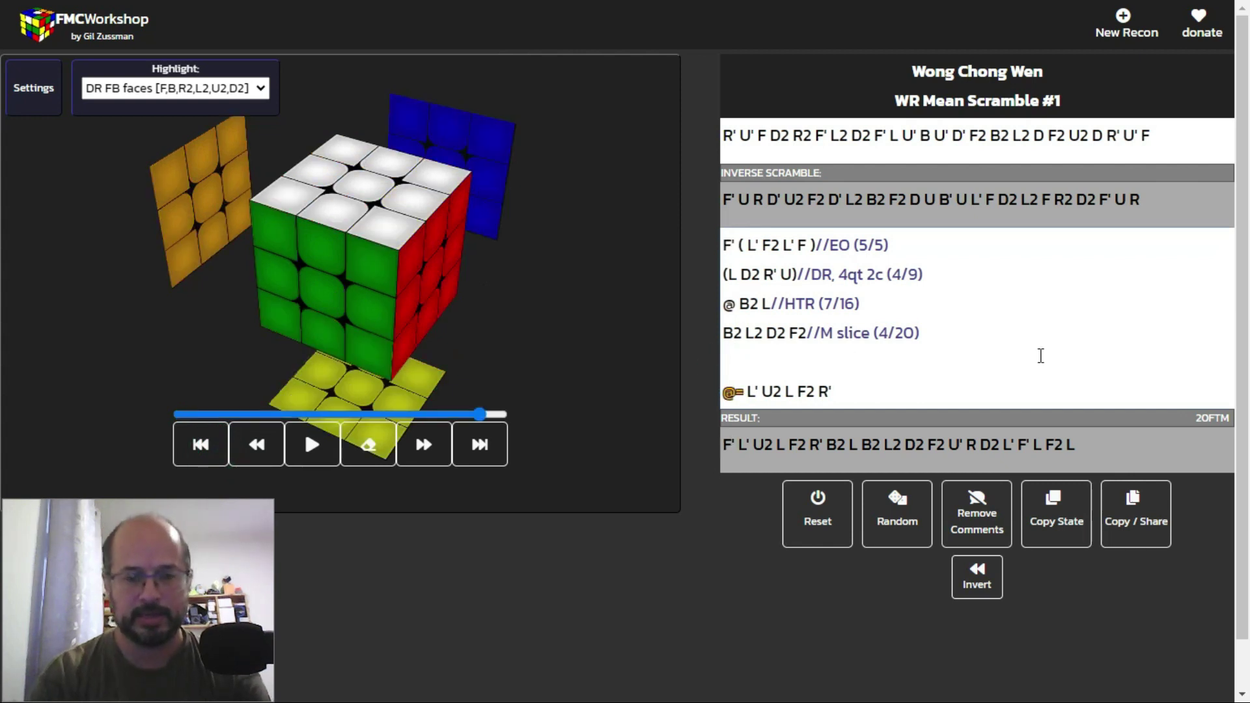
pyautogui.write('@@=')
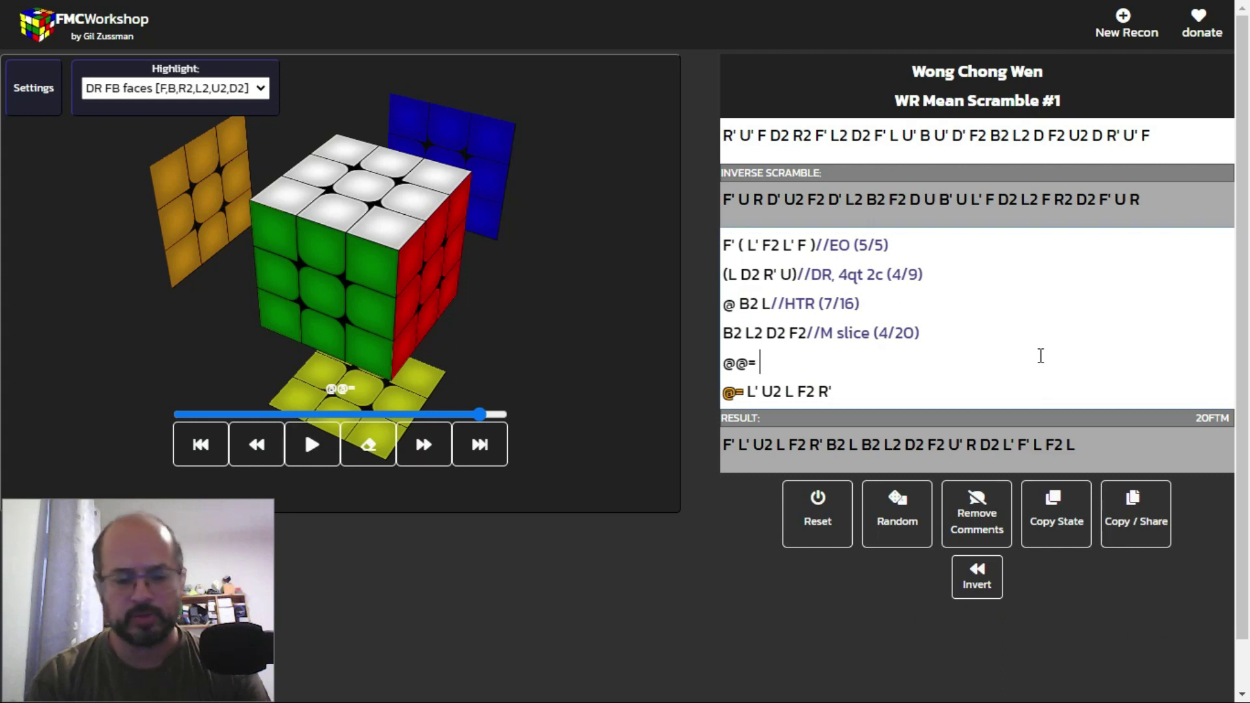
pyautogui.write(' R')
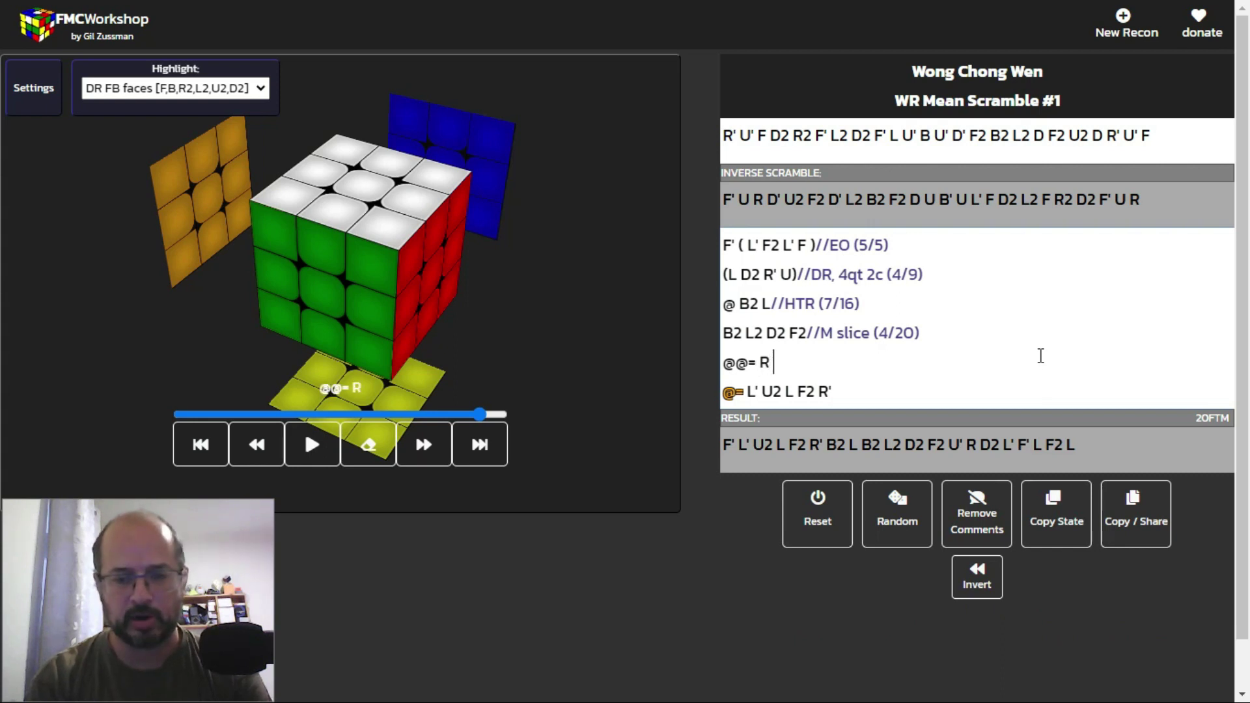
pyautogui.write(" U' R")
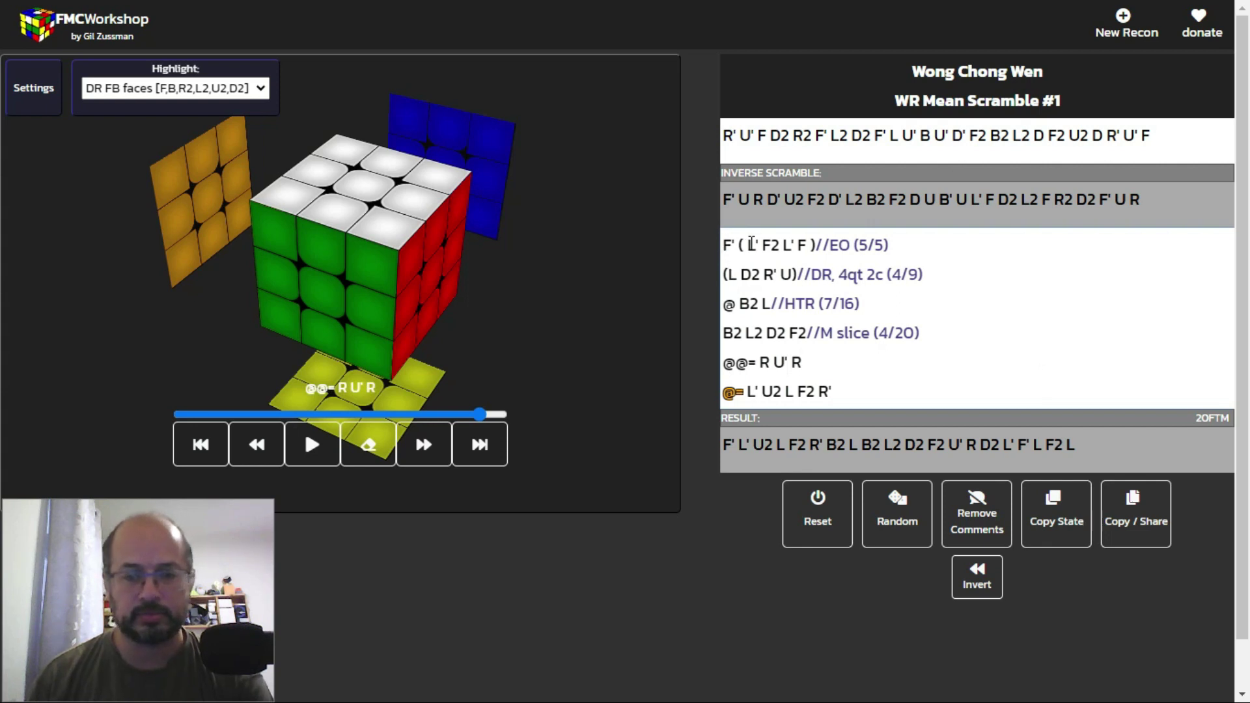
# Step: Insert @@ markers into the EO and DR lines and select the R U' R insertion moves
pyautogui.click(751, 244)
pyautogui.write('@@')
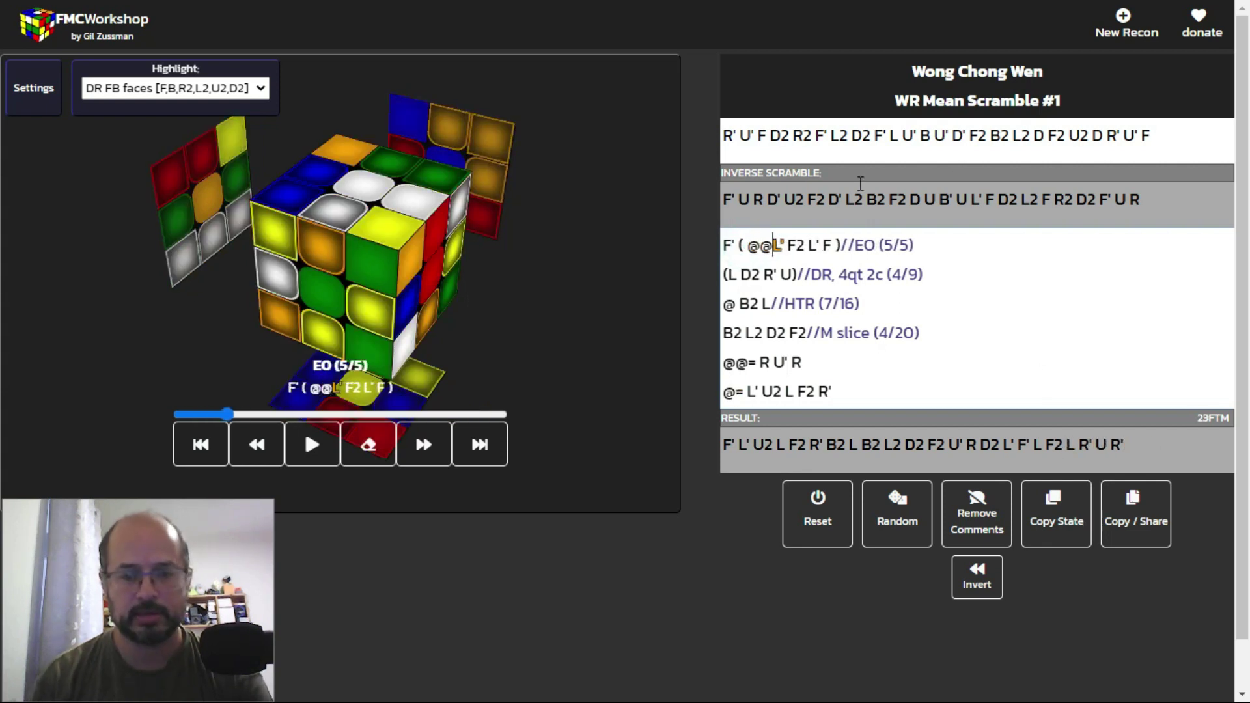
pyautogui.press('Down')
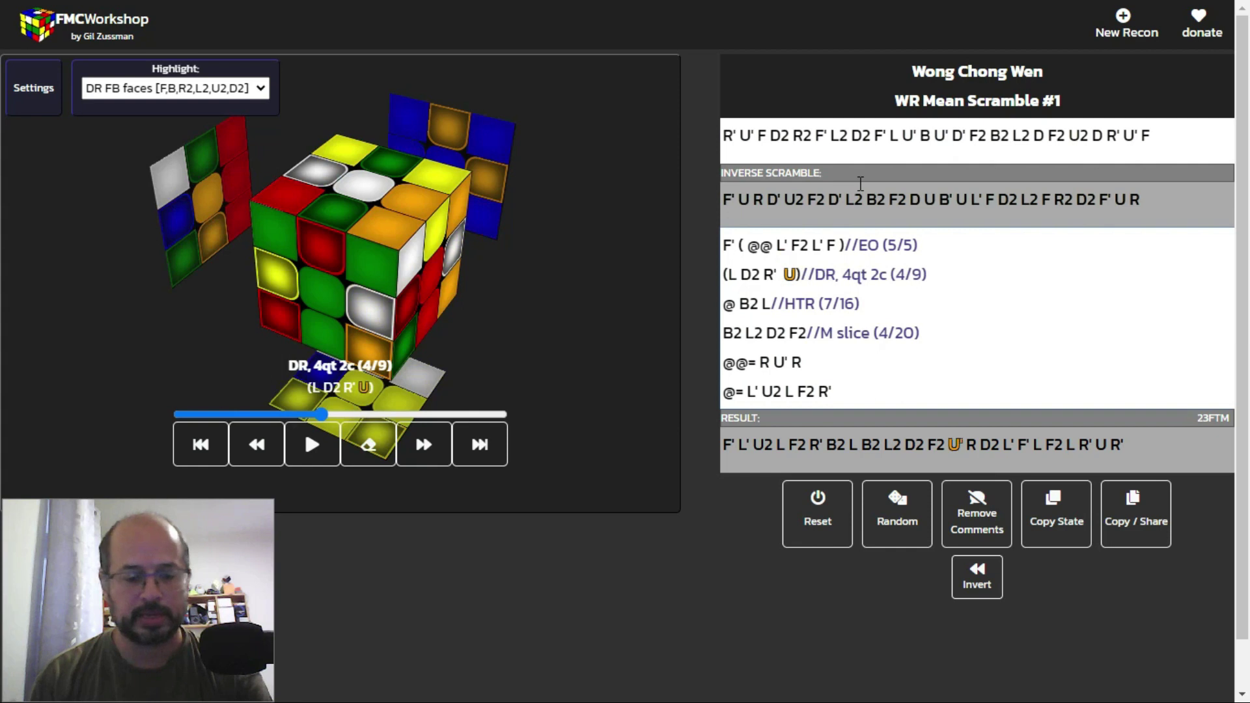
pyautogui.write('@@')
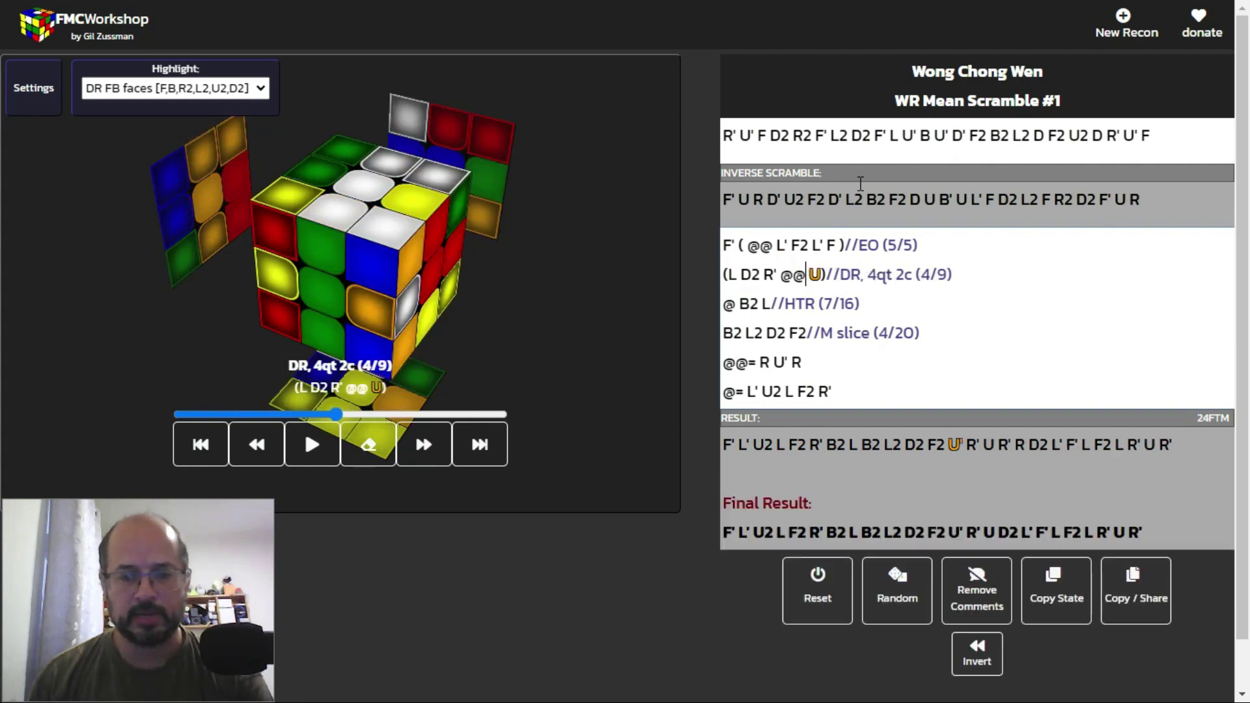
pyautogui.moveTo(760, 362); pyautogui.dragTo(802, 362)
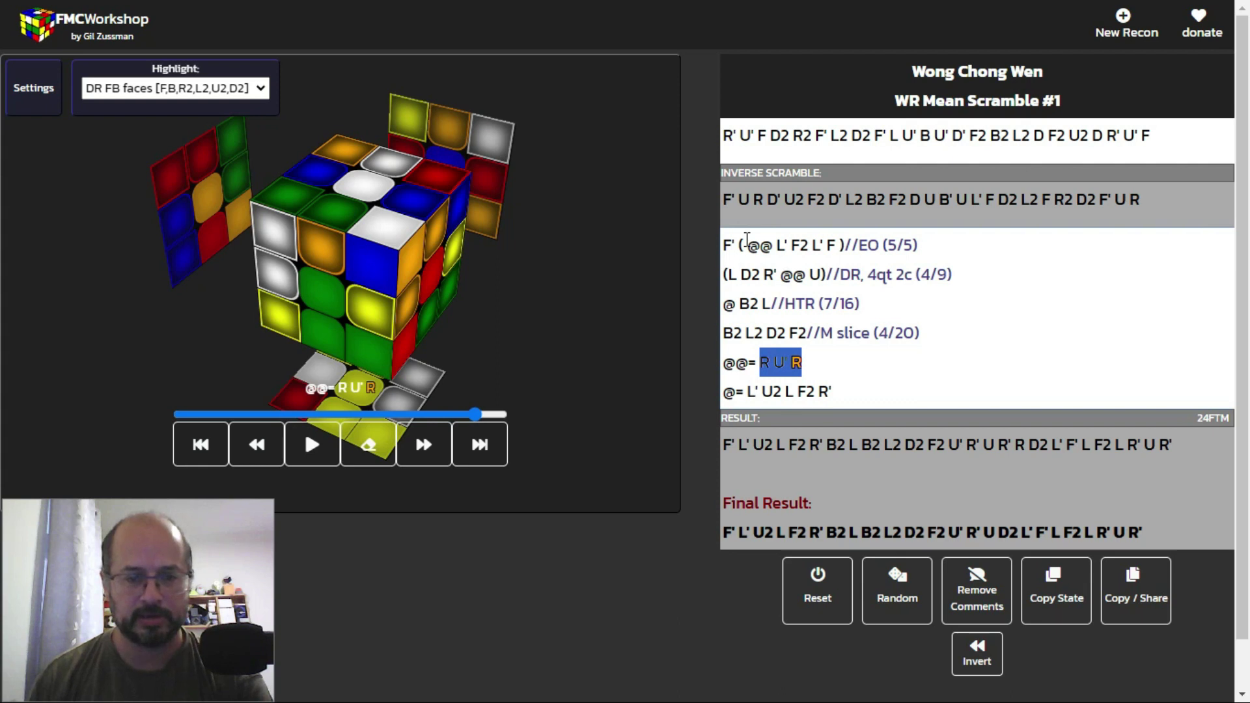
# Step: Undo the @@ insertion, jump to the end of EO, and copy that cube state
pyautogui.hotkey('ctrl', 'z')
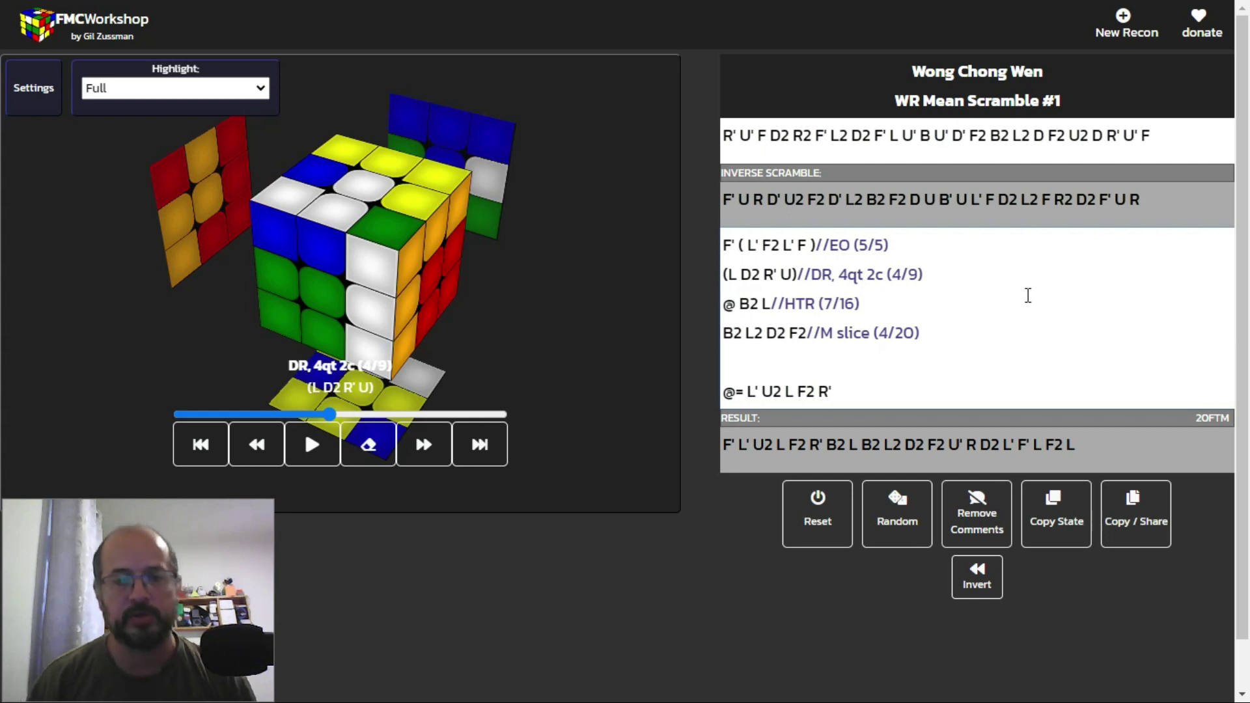
pyautogui.click(882, 245)
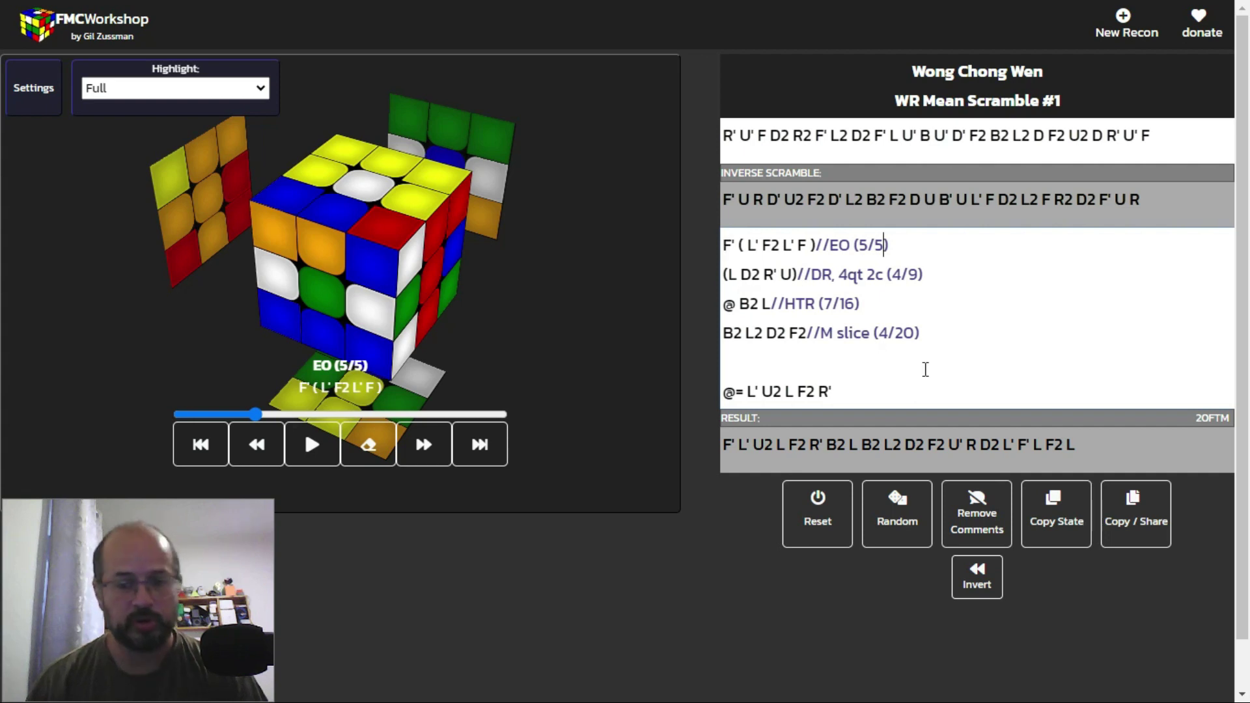
pyautogui.click(1062, 530)
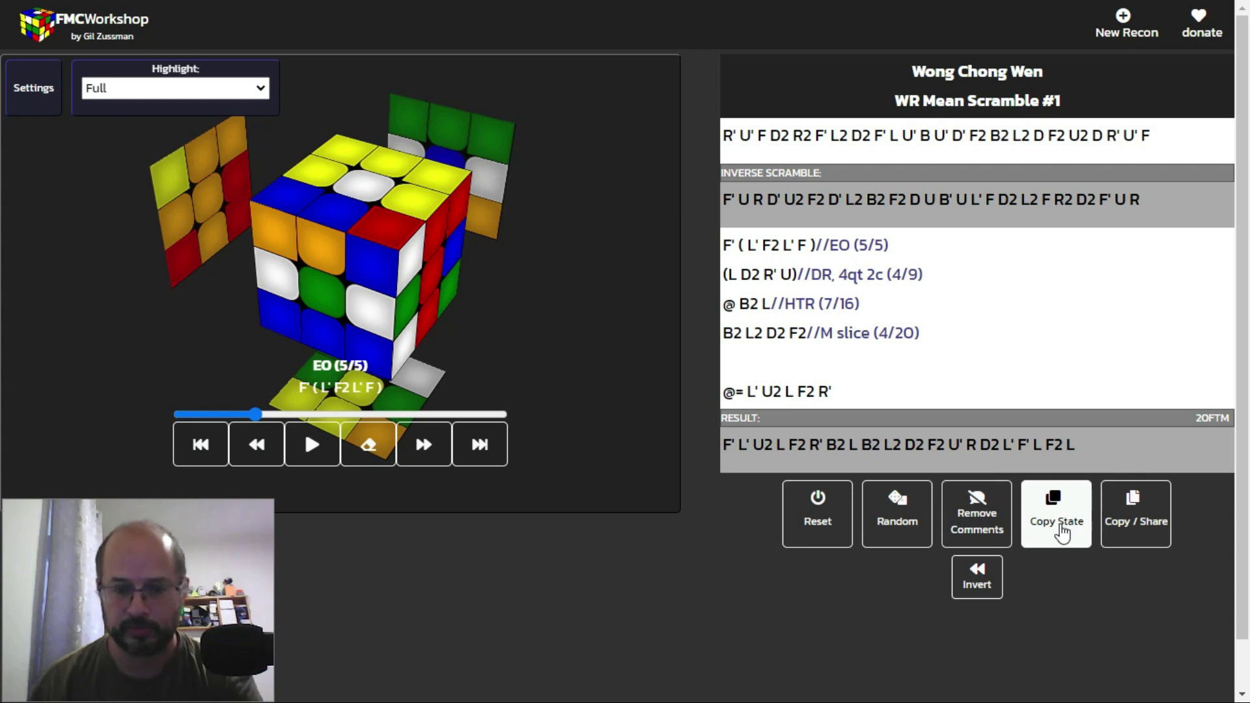
pyautogui.hotkey('alt', 'Tab')
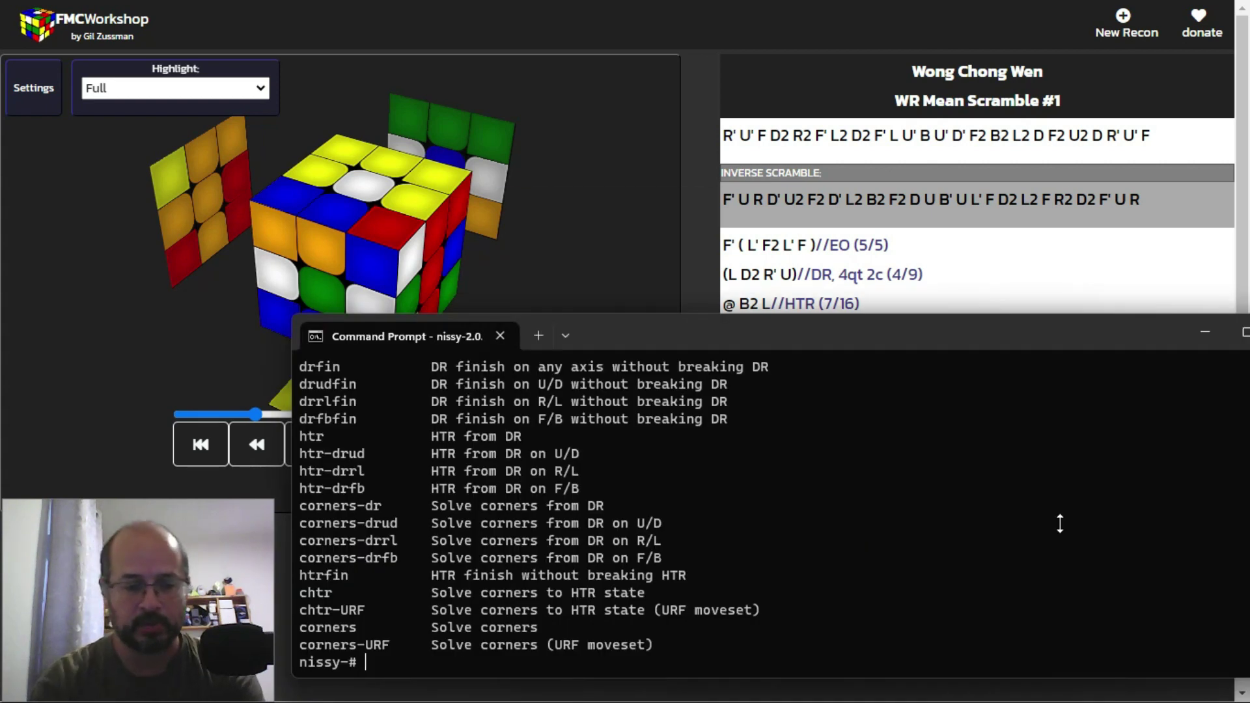
# Step: Type 'solve dr' and paste the copied post-EO cube state after it
pyautogui.write('solve ')
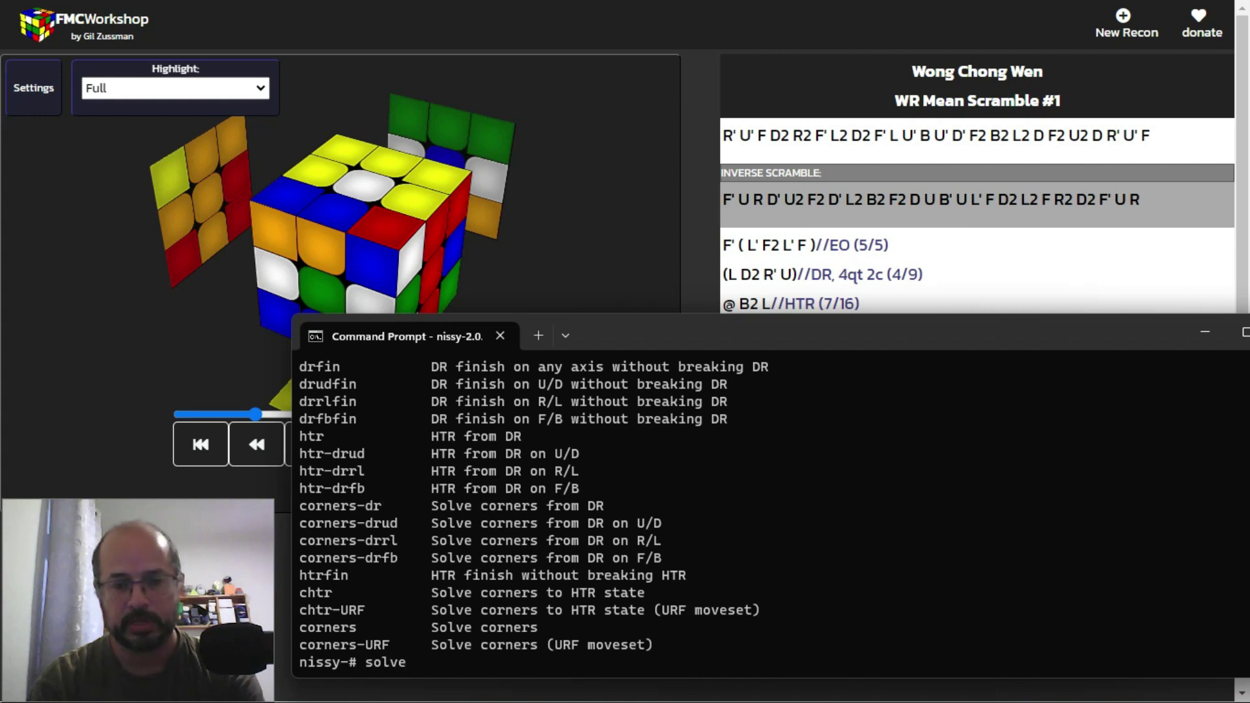
pyautogui.write('dr')
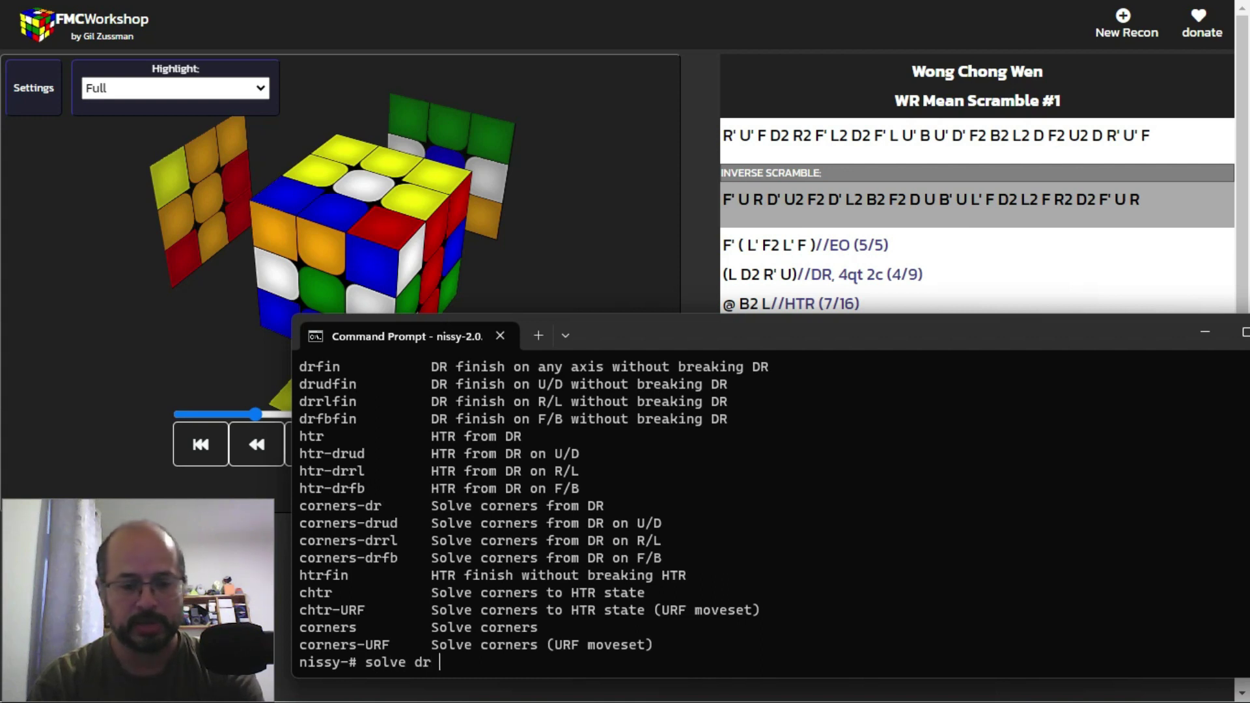
pyautogui.write("F' L F2 L R' U' F D2 R2 F' L2 D2 F' L U' B U' D' F2 B2 L2 D F2 U2 D R' U' F F'")
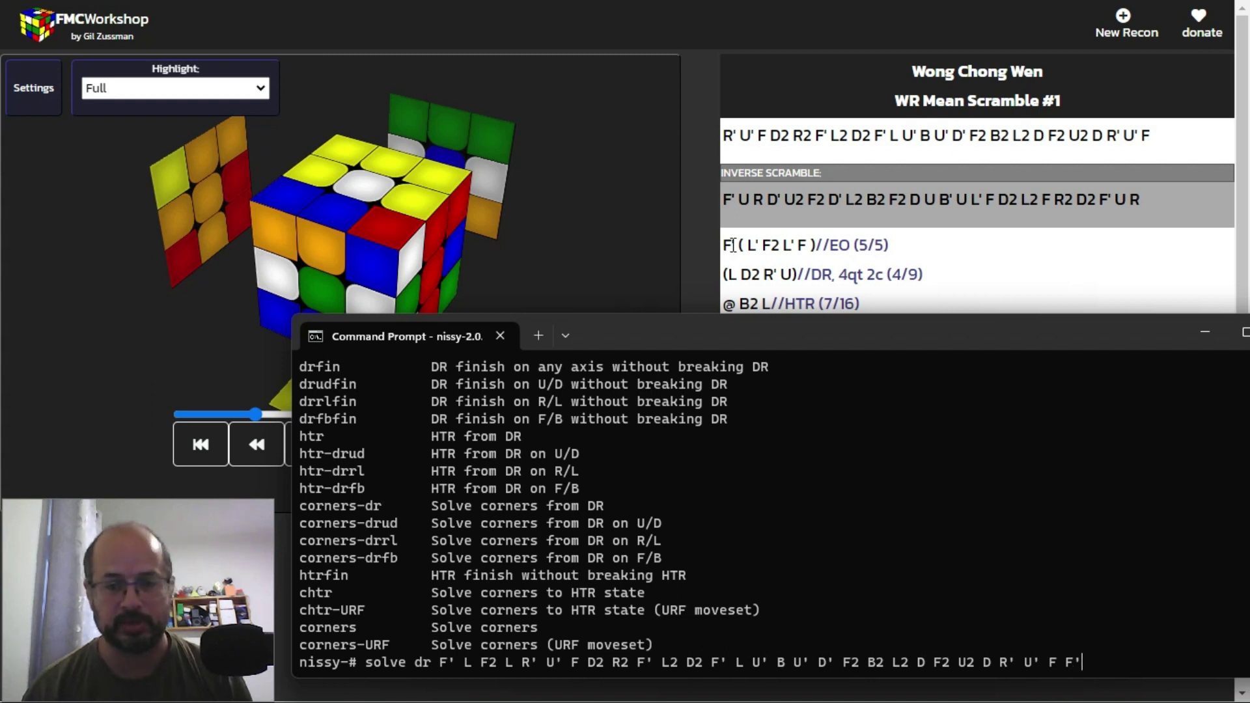
# Step: Run the solve dr command, yielding the 8-move DR U' R' U2 L' U L' D L
pyautogui.press('Return')
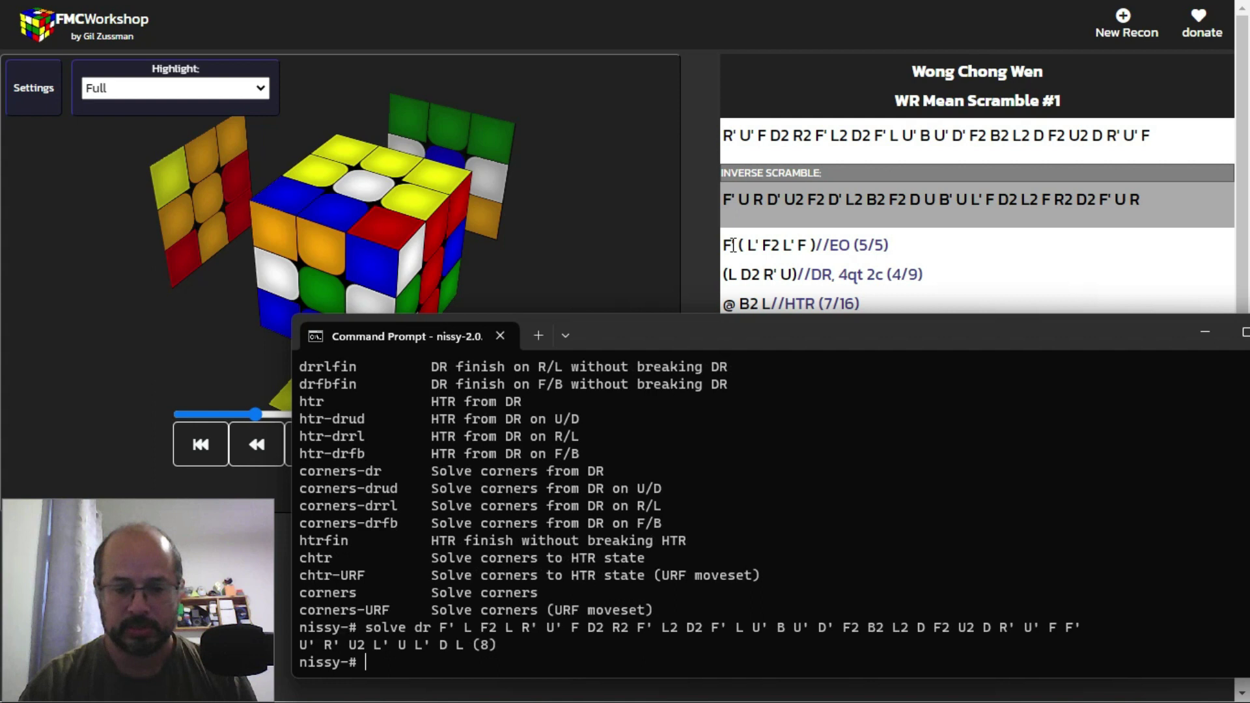